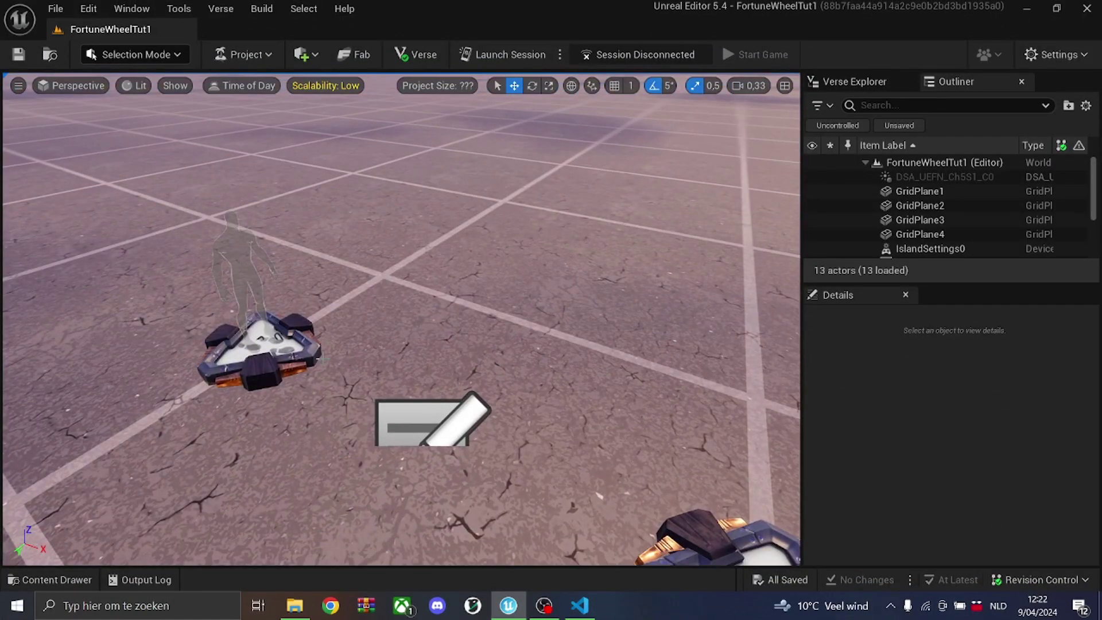
Create a folder named FortuneWheel in the FortuneWheelTut1 Content folder and open it.
left_click(67, 577)
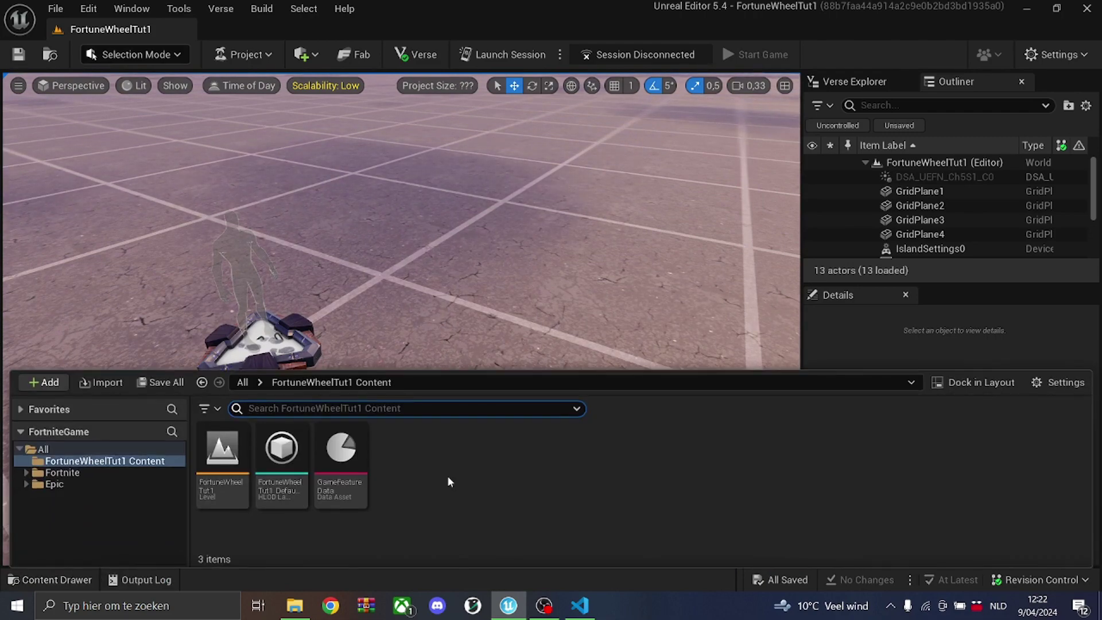
right_click(473, 480)
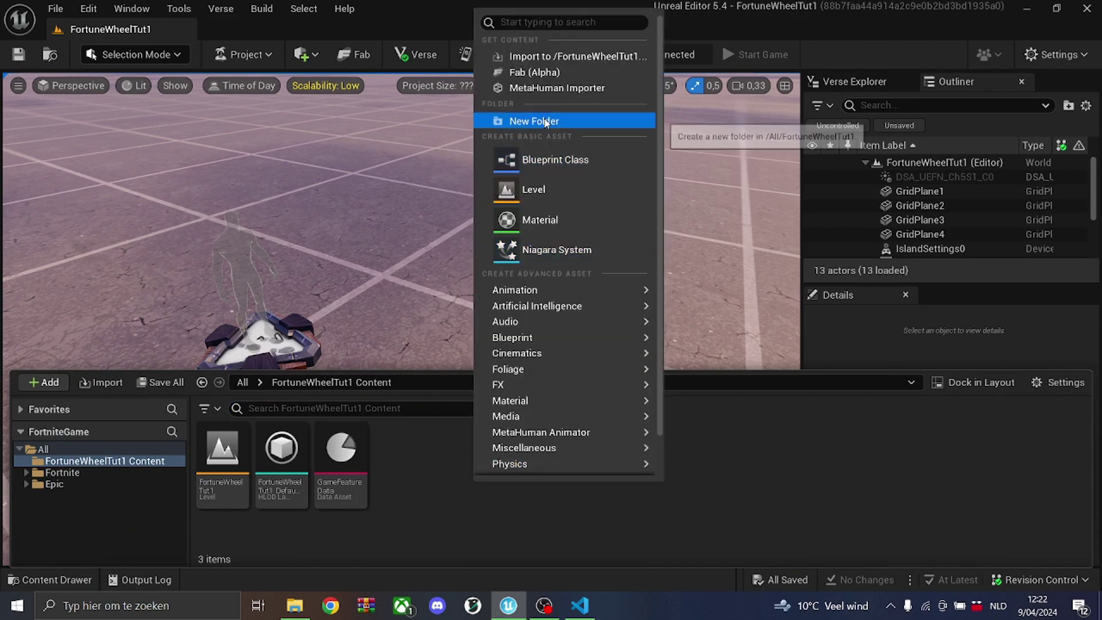
left_click(534, 118)
type("For")
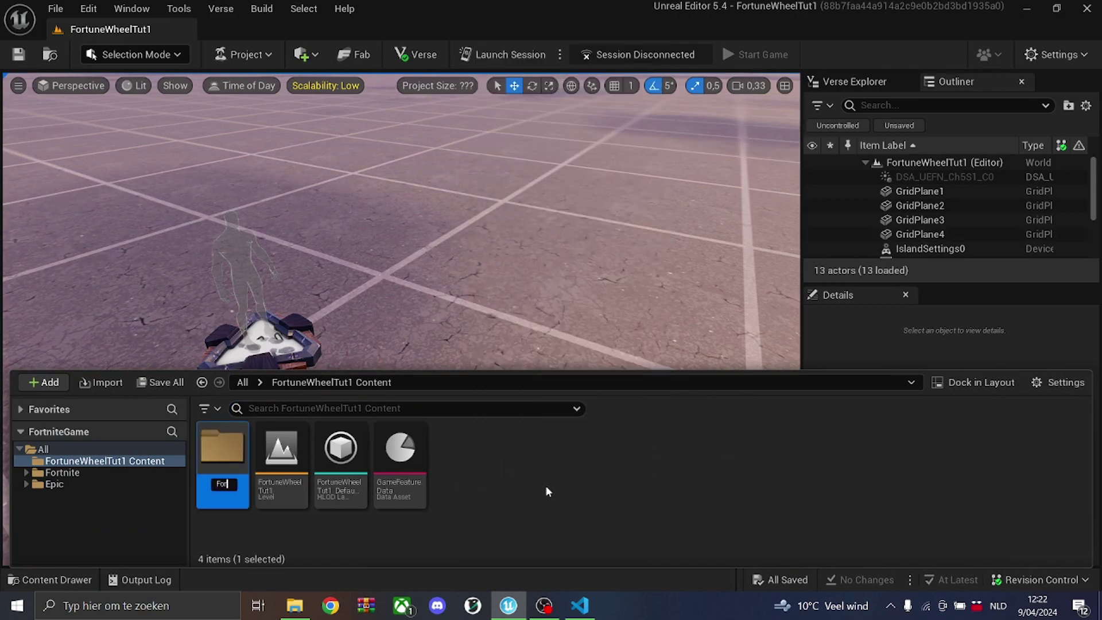
type("tuneWheel")
key("Return")
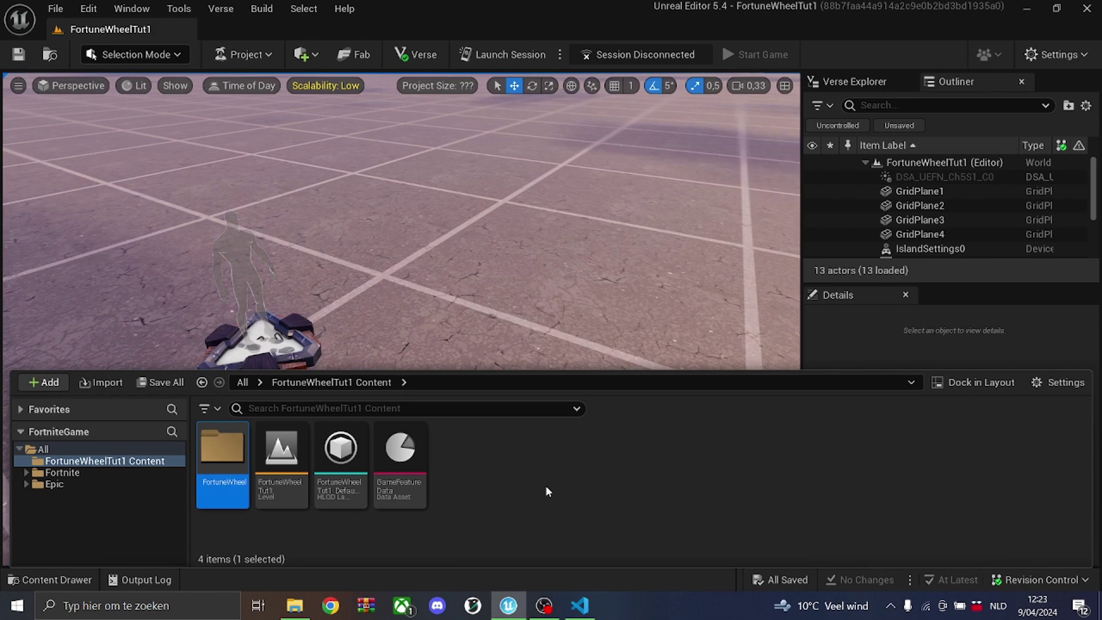
double_click(212, 453)
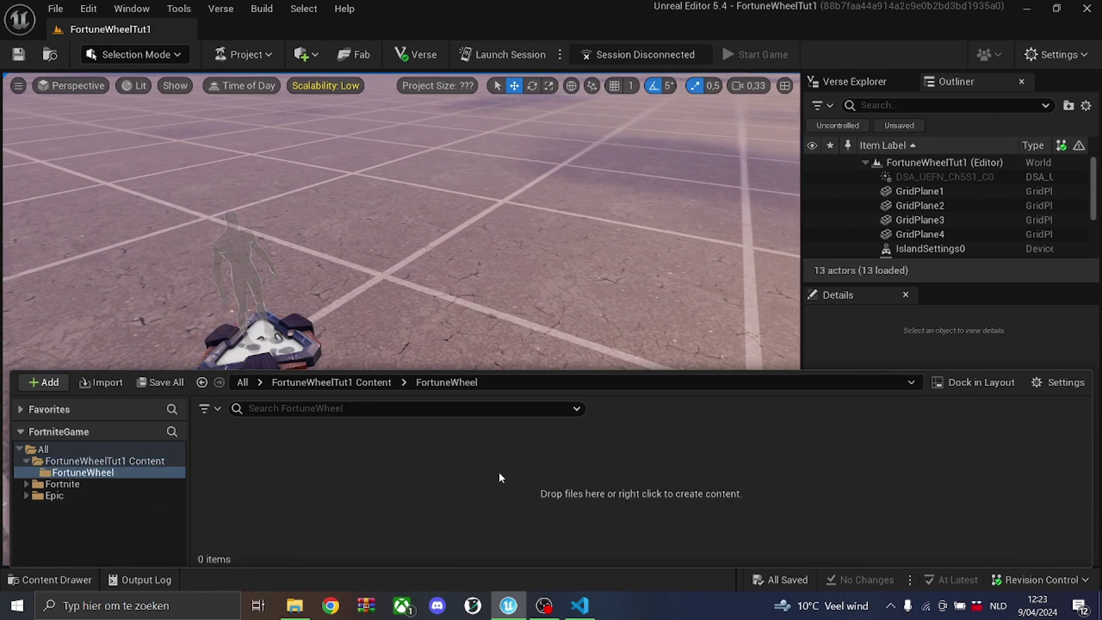
Import the Wheel 2 image and the wheel_Circle_035 mesh from the CarnivalWheelTut folder into FortuneWheel, using the default FBX options.
left_click(295, 605)
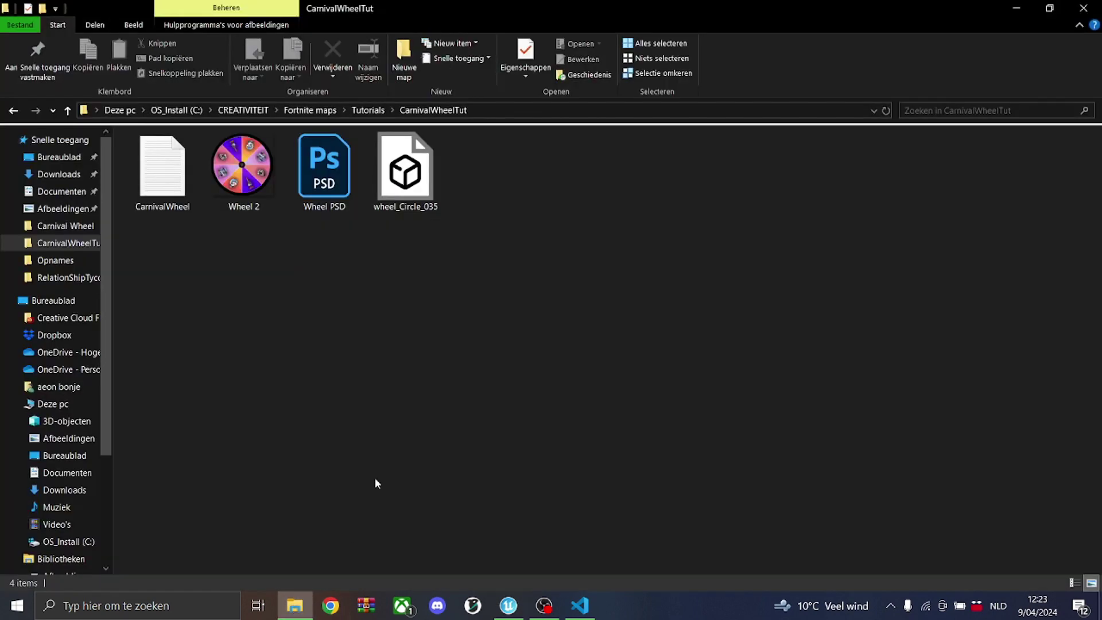
left_click(425, 199)
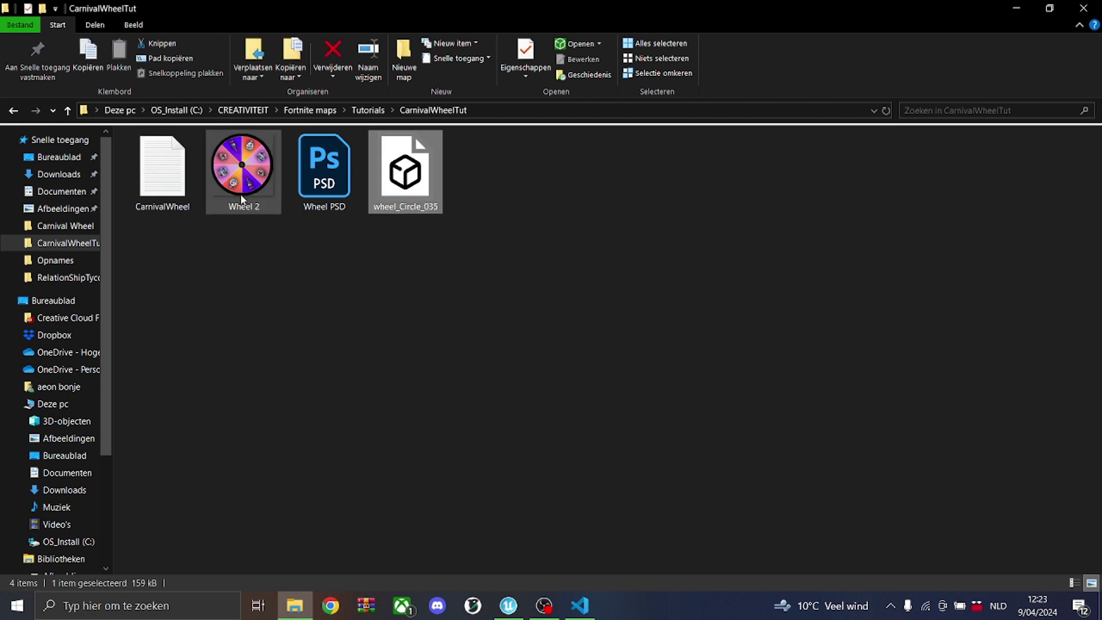
left_click(348, 204)
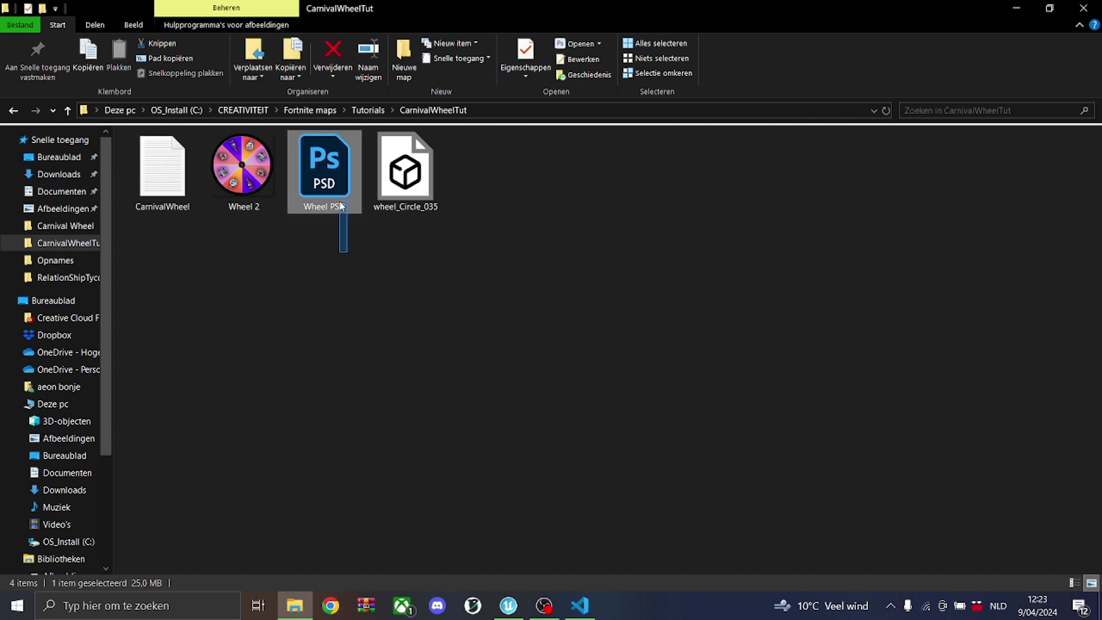
left_click(334, 247)
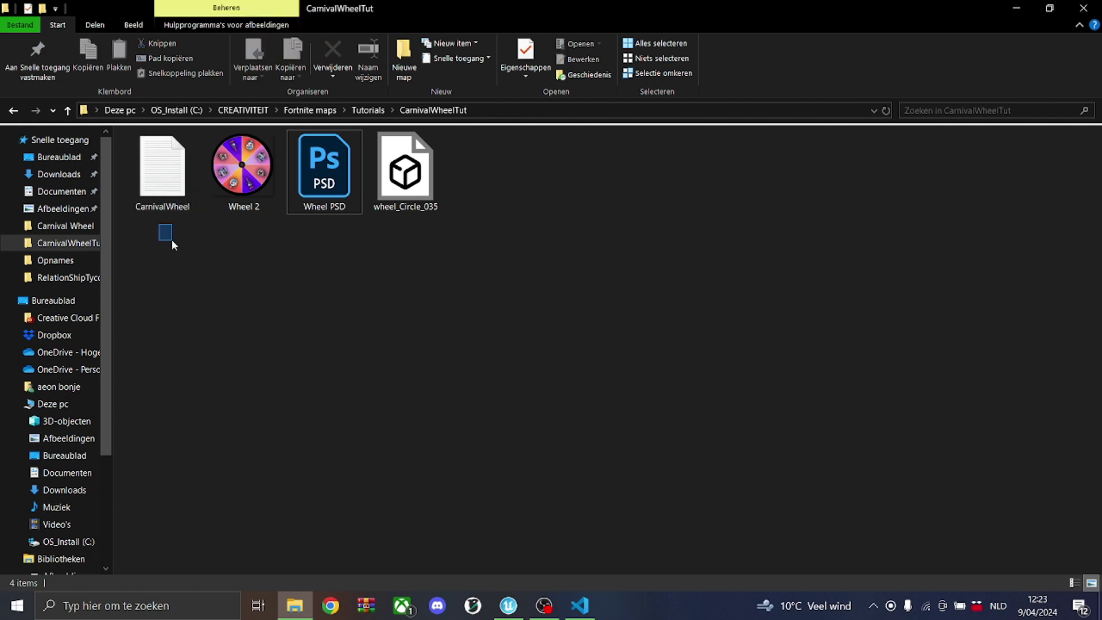
left_click(272, 201)
left_click(405, 183, "ctrl")
left_click_drag(405, 183, 332, 515)
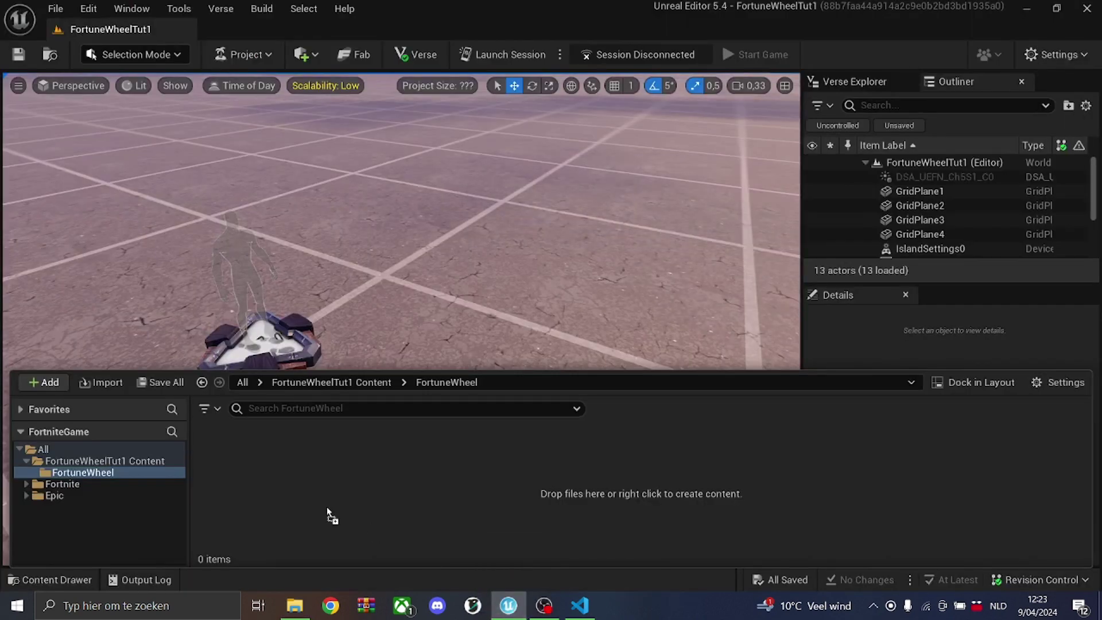
left_click_drag(600, 498, 599, 497)
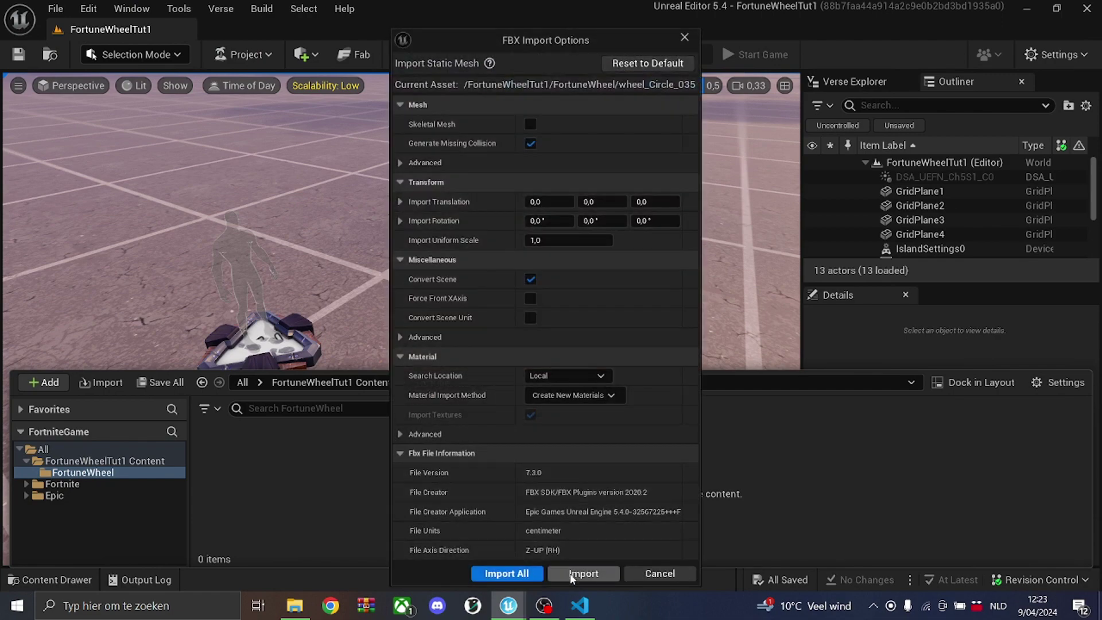
left_click(516, 574)
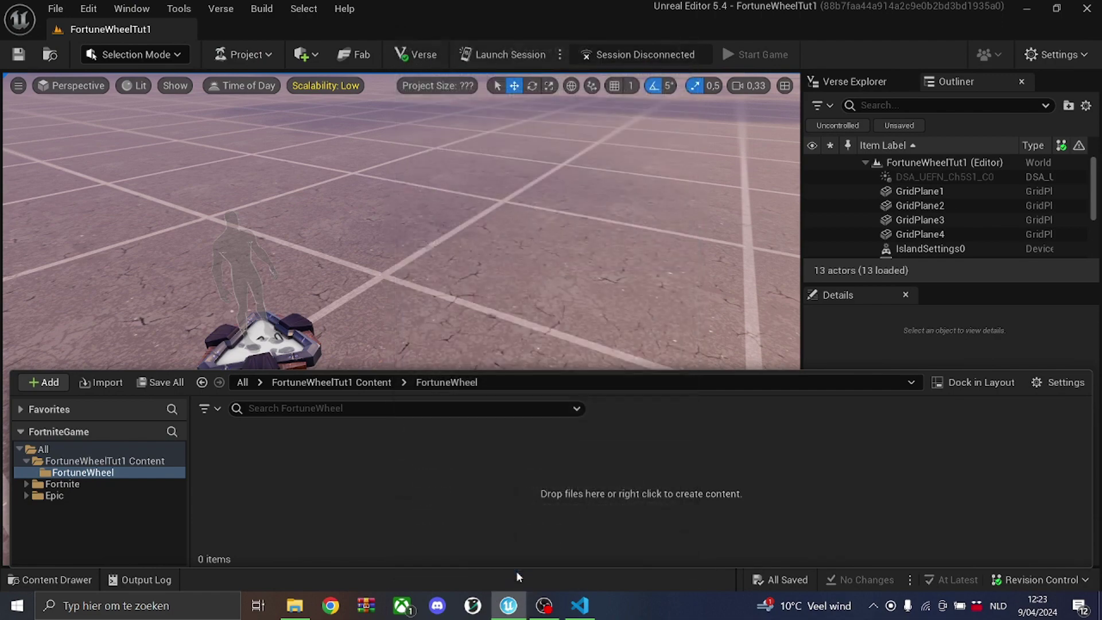
Create a Building Static Mesh blueprint class named FortuneWheelBlue in the FortuneWheel folder.
right_click(446, 473)
left_click(550, 163)
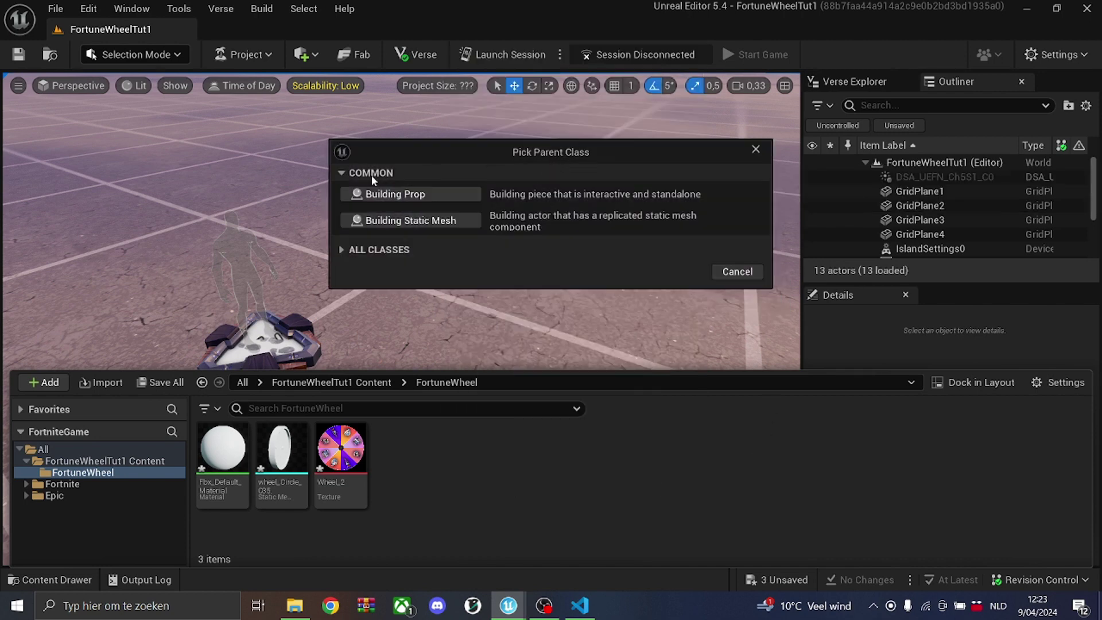
left_click(422, 225)
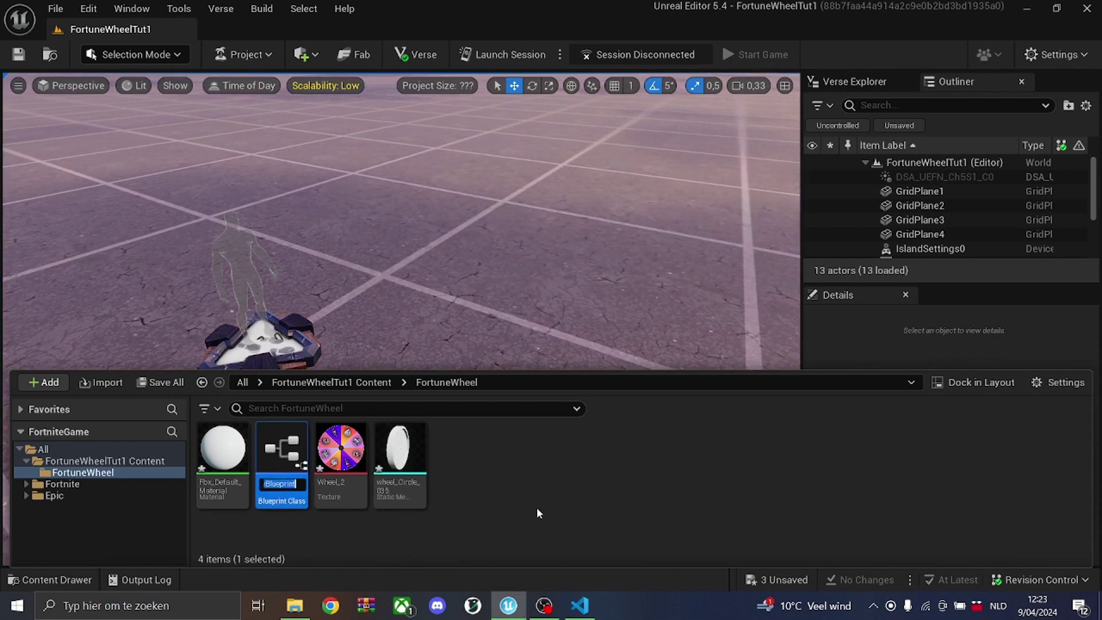
type("FortuneWhee")
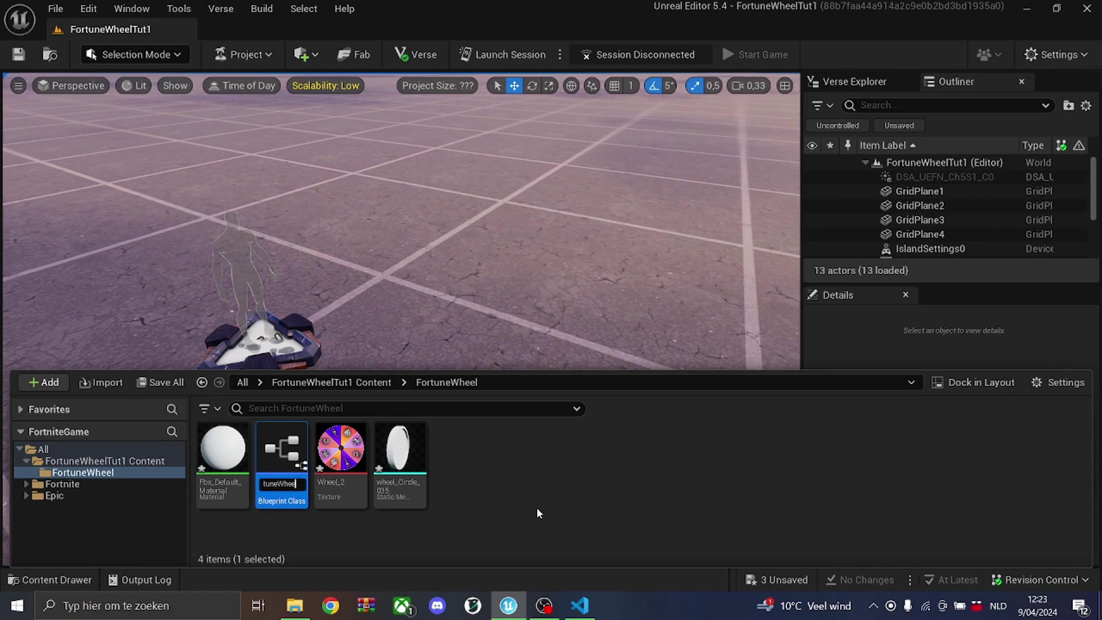
type("lBlue")
key("Return")
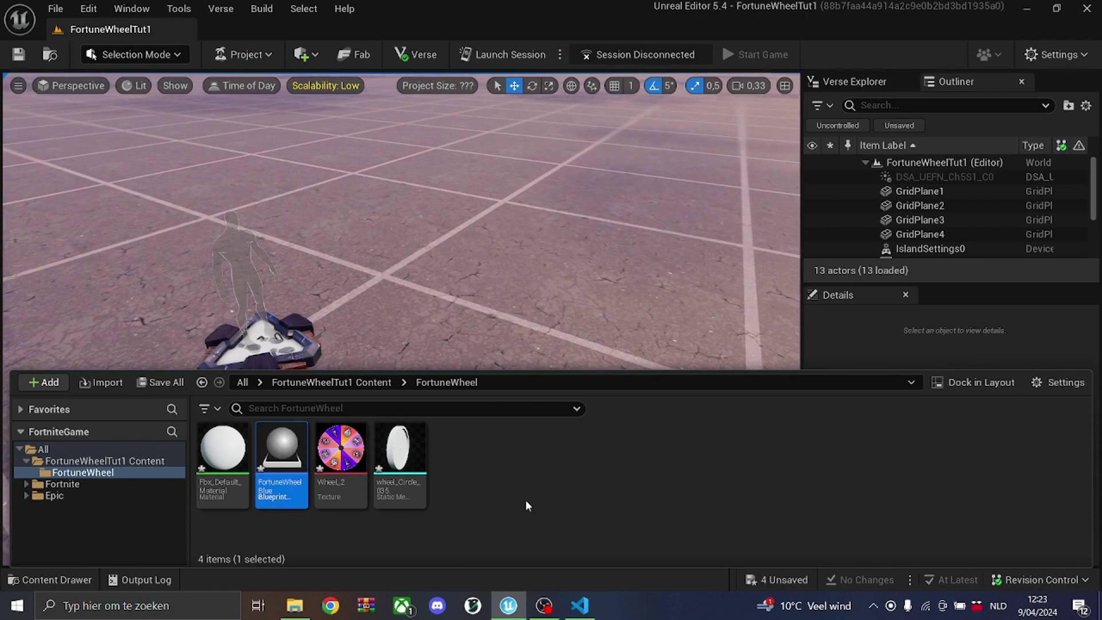
Open the FortuneWheelBlue blueprint and add the wheel_Circle_035 mesh to it as a component.
double_click(280, 457)
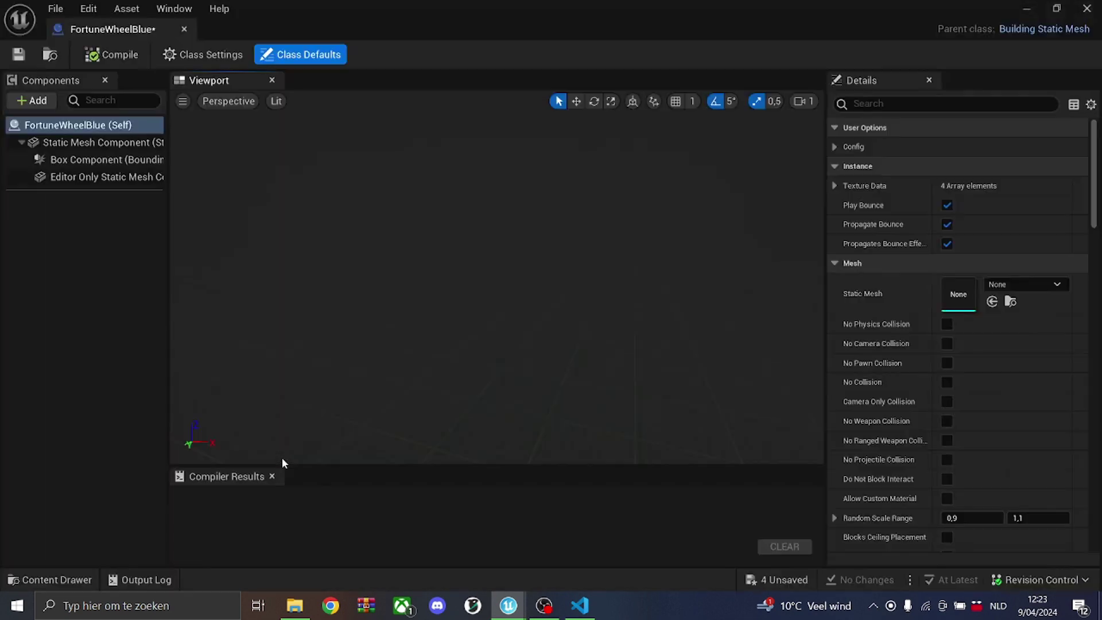
left_click(71, 576)
left_click_drag(400, 453, 485, 308)
scroll(533, 305, "down", 6)
right_click_drag(533, 306, 424, 298)
key("d")
key("w")
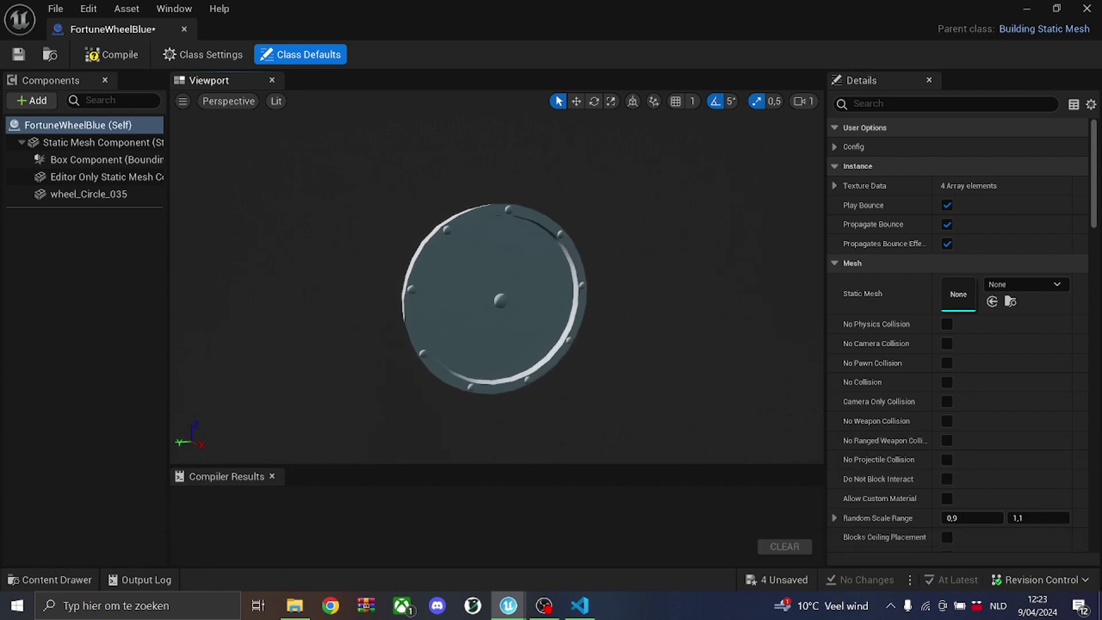
Create a new material named Reward in the FortuneWheel folder for Element 0 of the wheel mesh component.
left_click(424, 298)
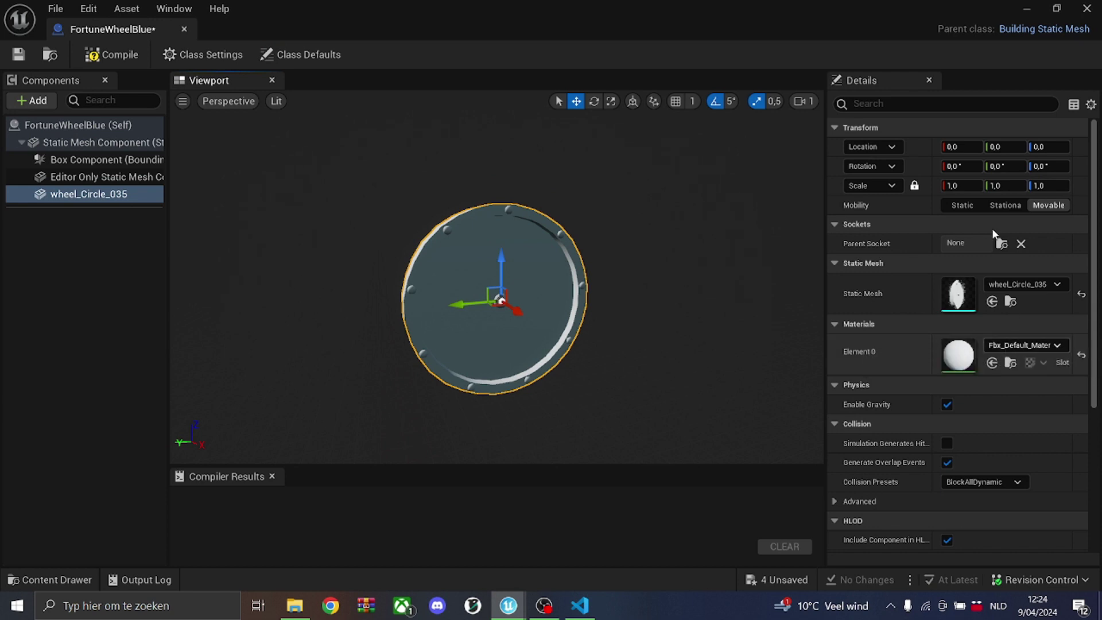
left_click(1027, 345)
left_click(858, 247)
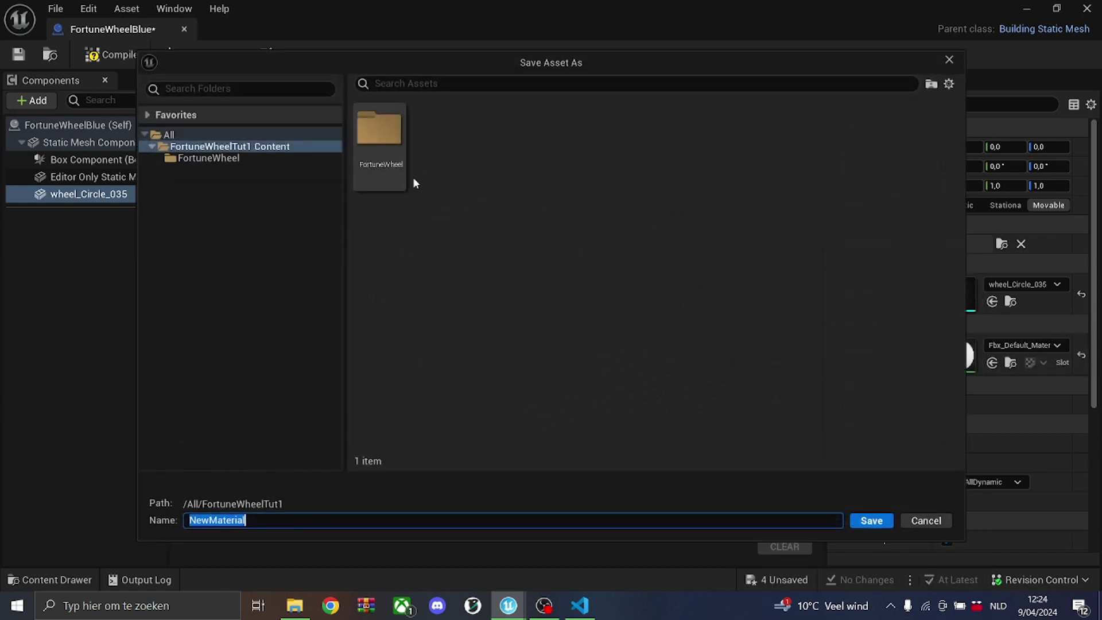
double_click(380, 138)
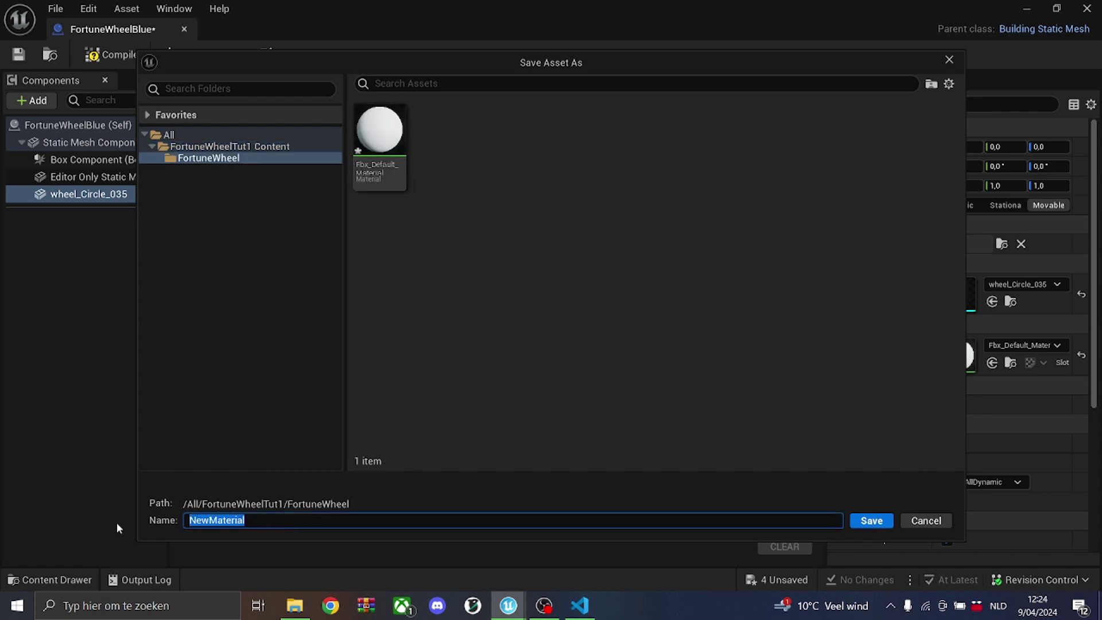
type("Reward")
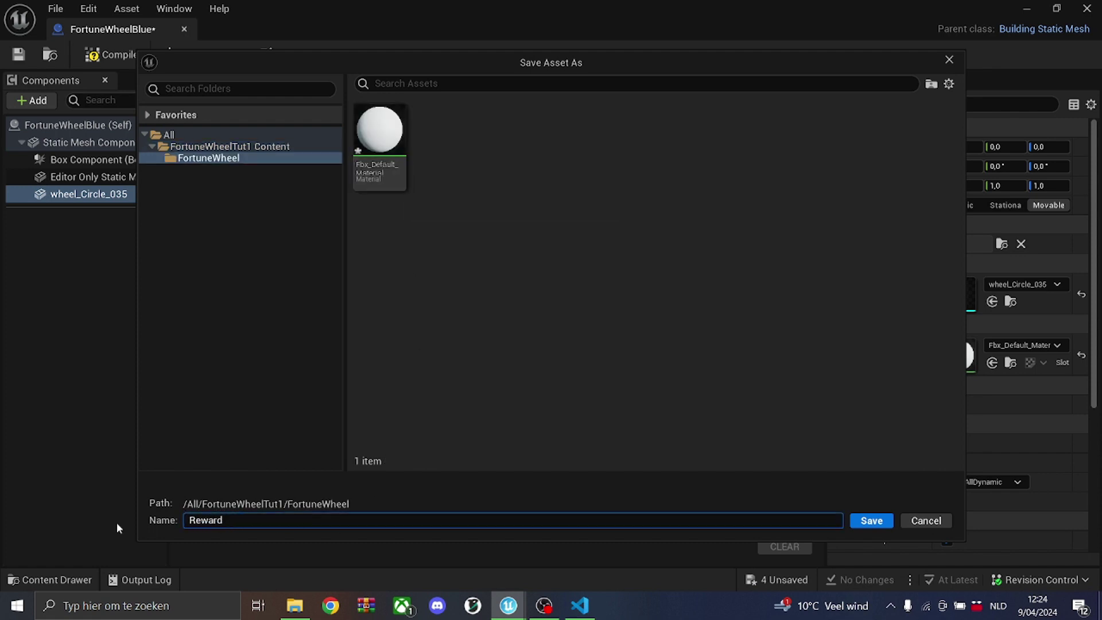
left_click(859, 520)
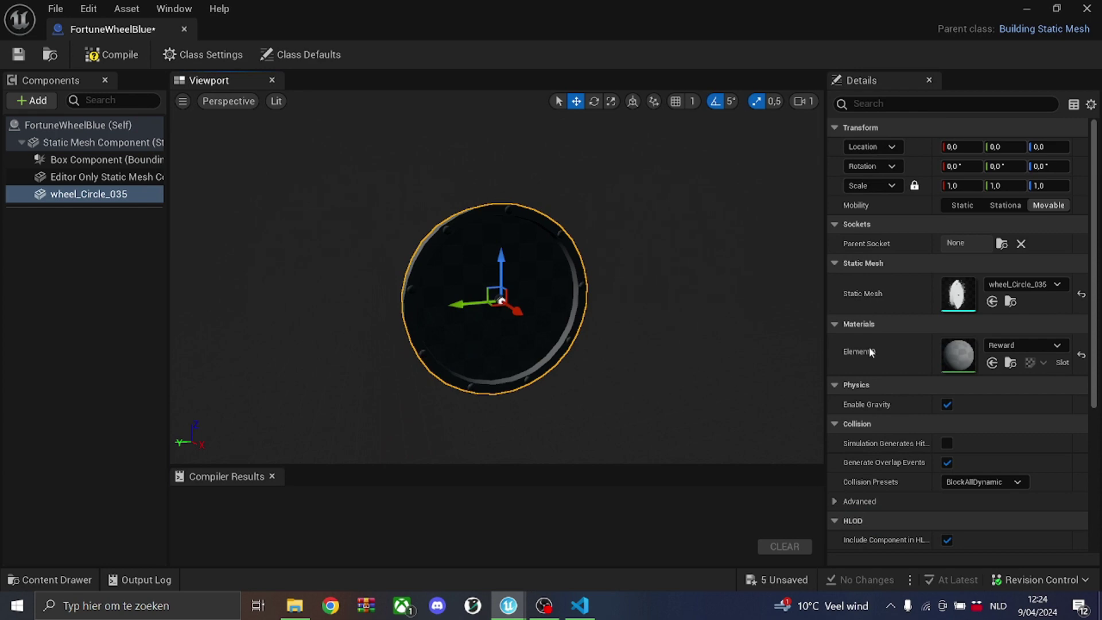
Add a Texture Sample node to the Reward material graph and assign it the Wheel_2 texture.
double_click(958, 354)
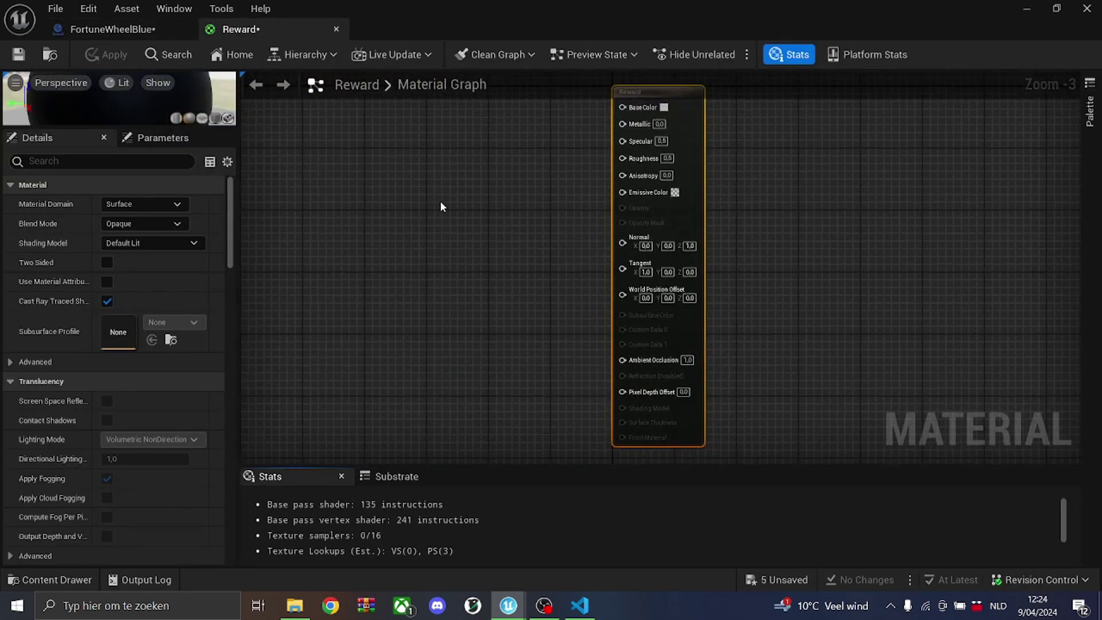
left_click(408, 198)
right_click(435, 225)
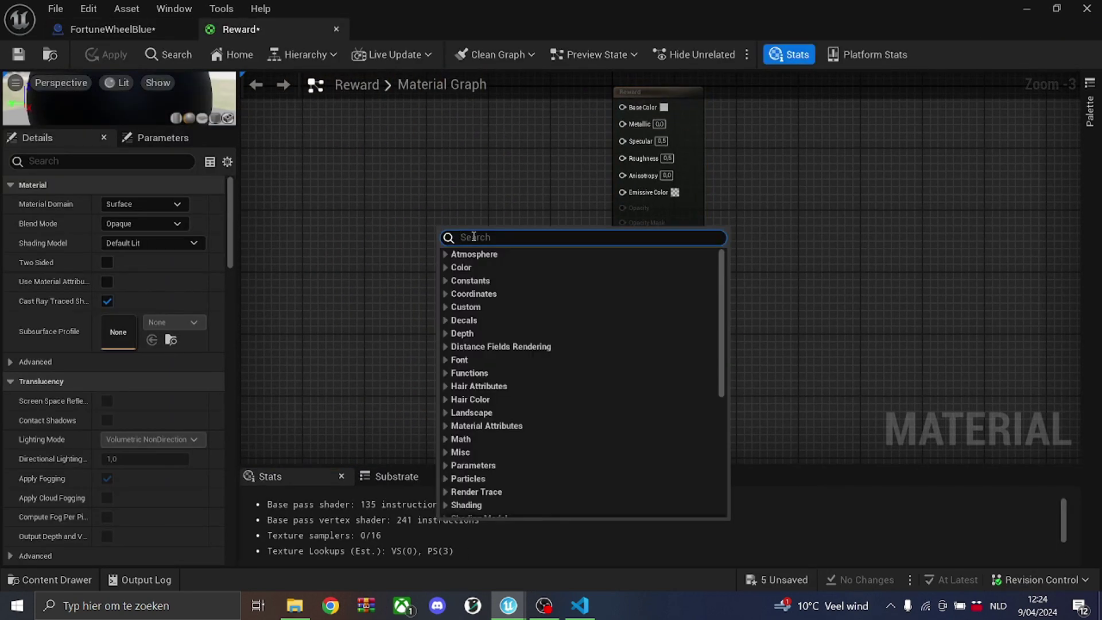
type("text")
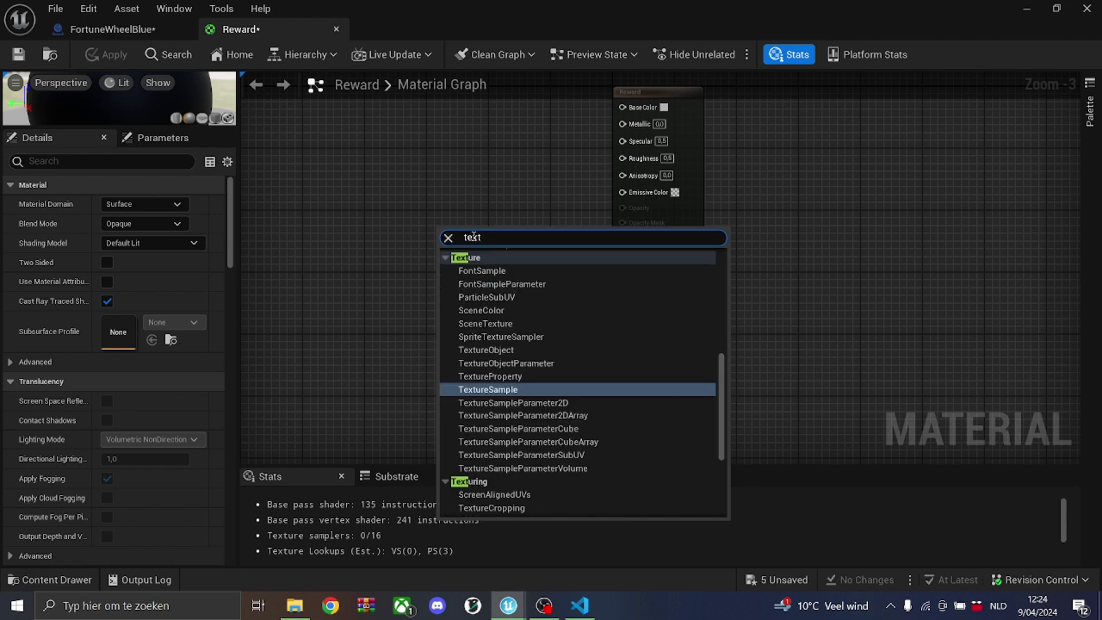
left_click(539, 394)
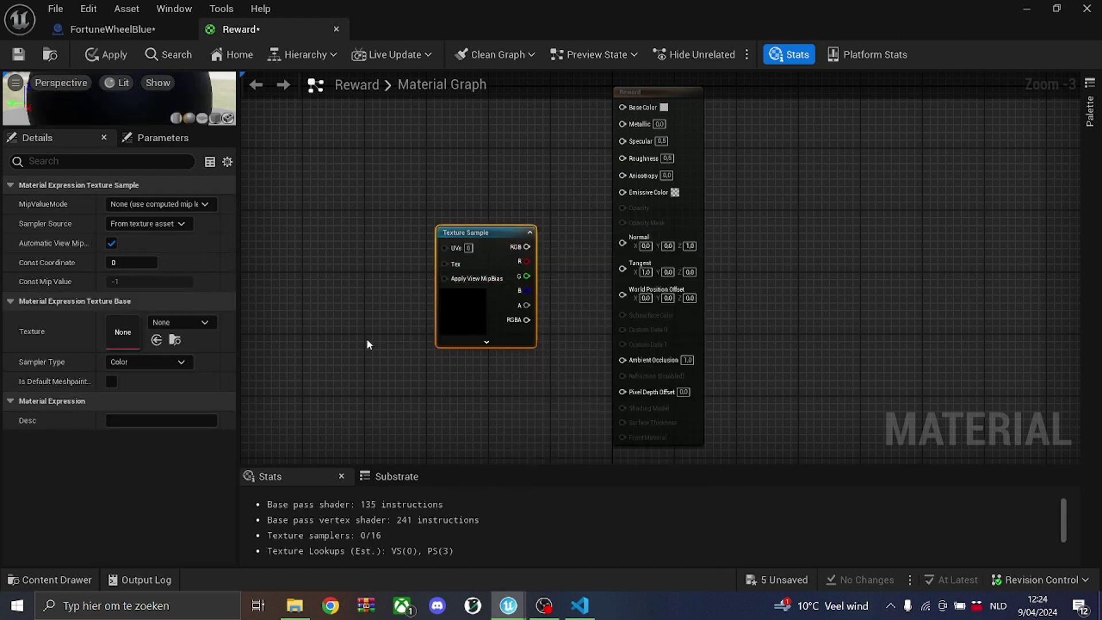
left_click(40, 581)
left_click_drag(400, 448, 129, 333)
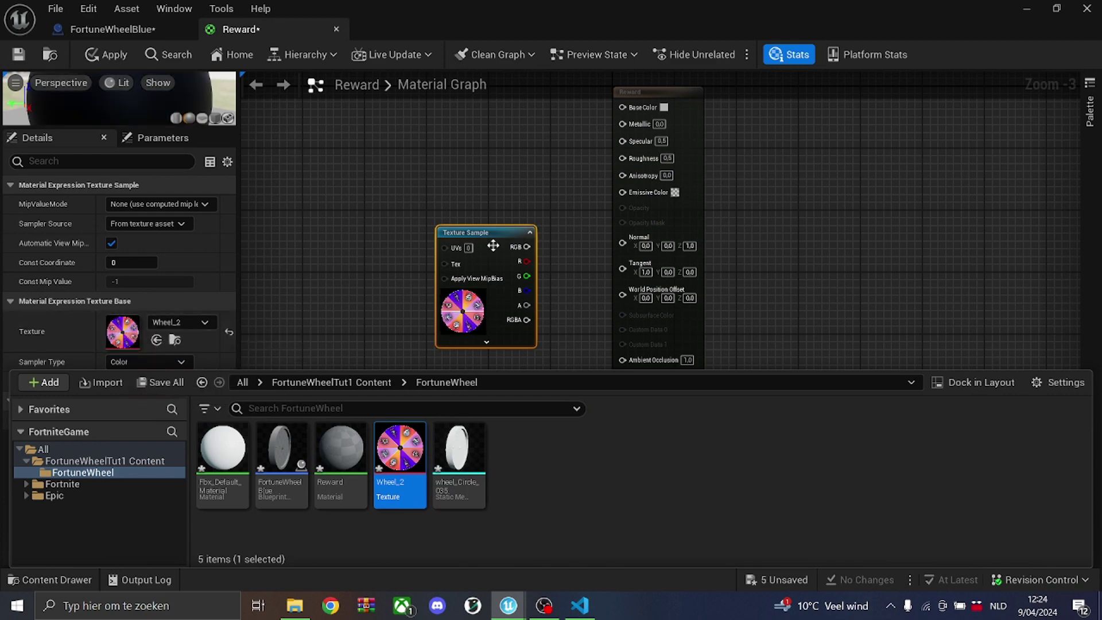
Connect the Texture Sample's RGB output to the material's Base Color, then save the material and close its editor window.
left_click_drag(527, 247, 622, 106)
left_click(453, 153)
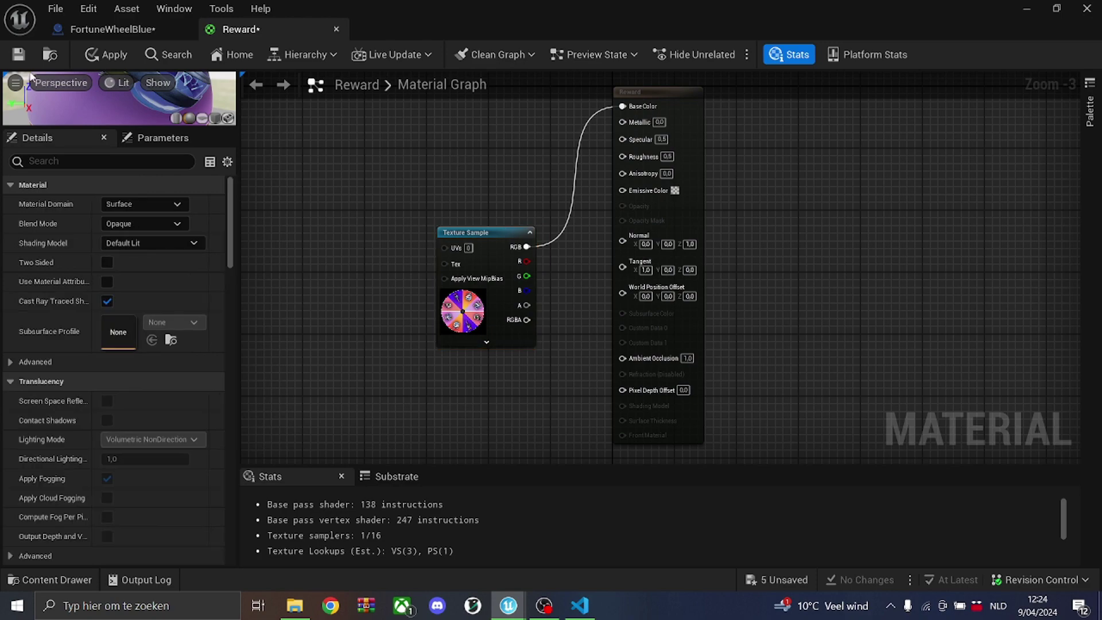
left_click(19, 55)
left_click(1086, 8)
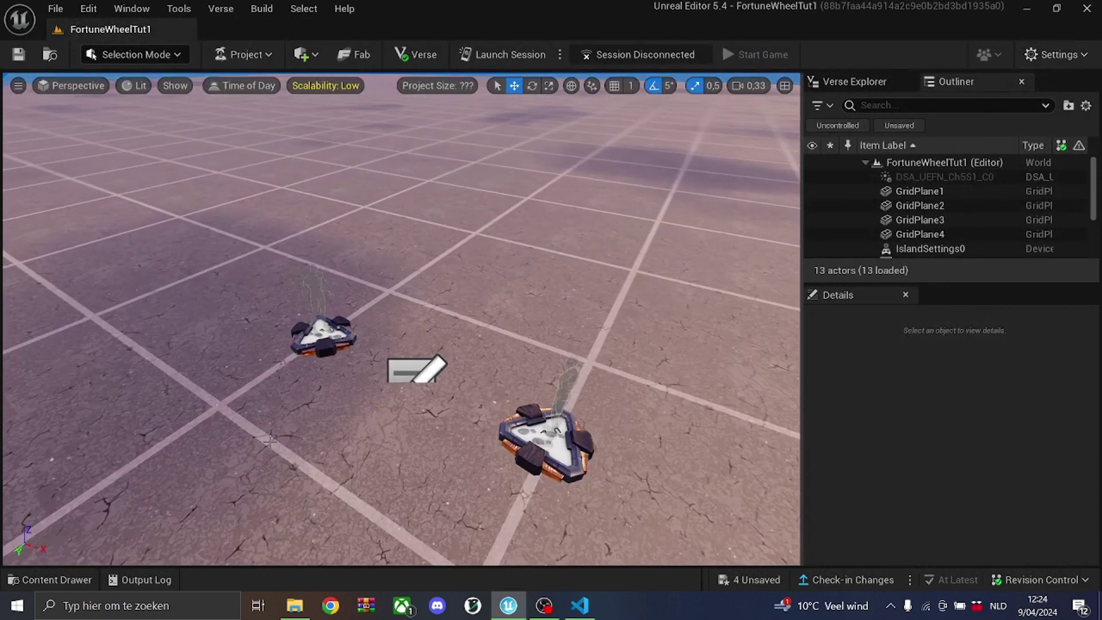
Place the FortuneWheelBlue blueprint in the level near the spawn pads and raise it so the whole wheel stands above the ground.
left_click(27, 585)
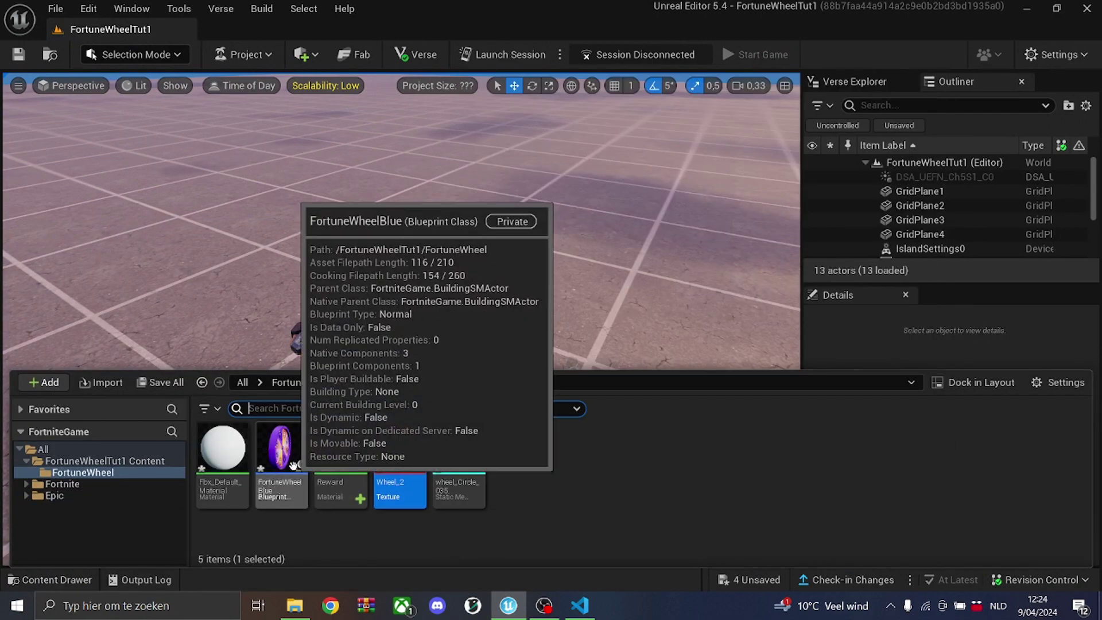
left_click_drag(290, 454, 459, 241)
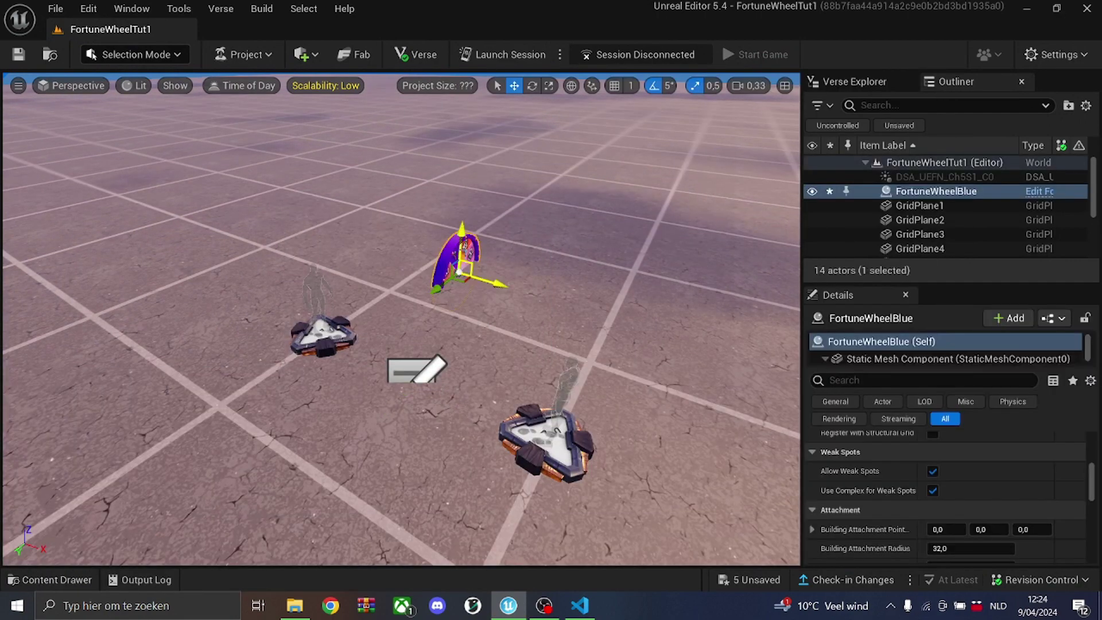
left_click_drag(466, 200, 467, 166)
key("d")
right_click_drag(467, 165, 315, 89)
key("w")
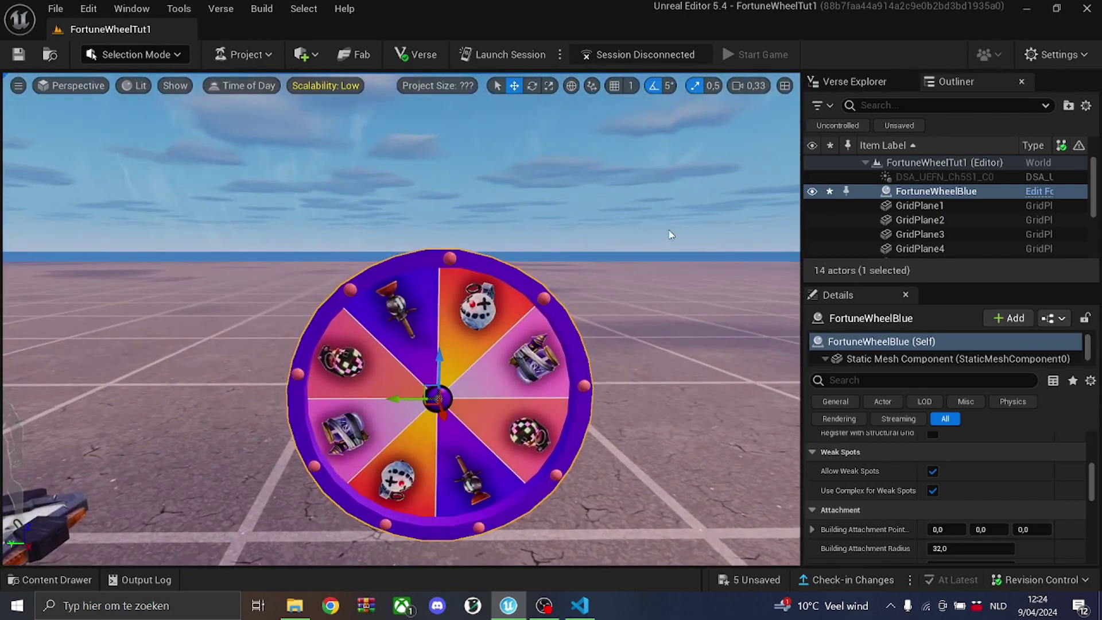
right_click_drag(473, 248, 473, 248)
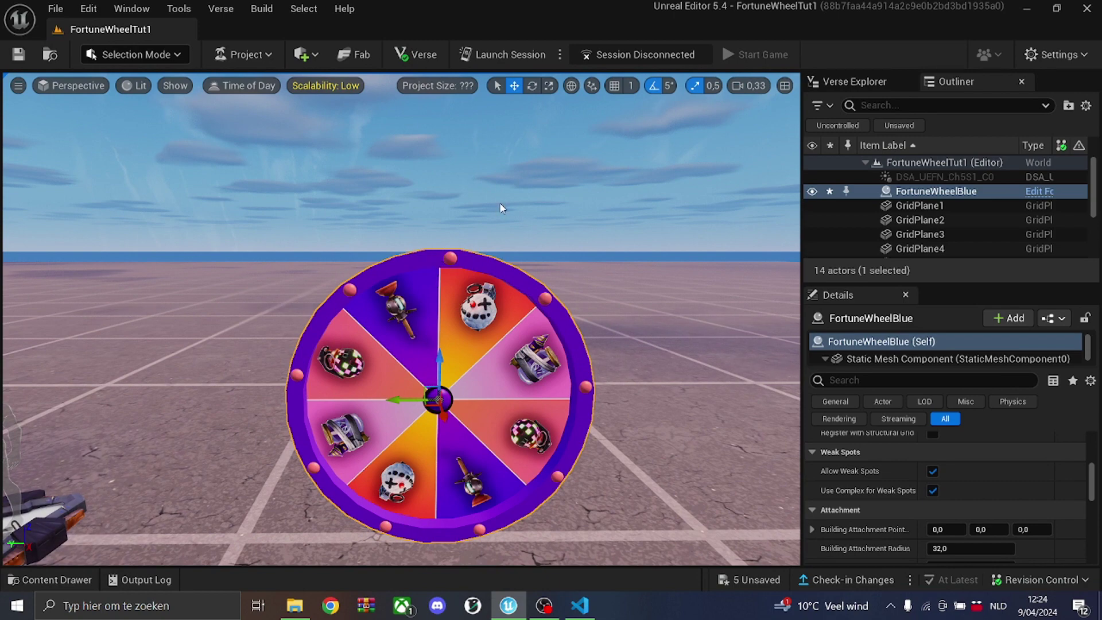
right_click_drag(575, 198, 560, 207)
left_click(575, 199)
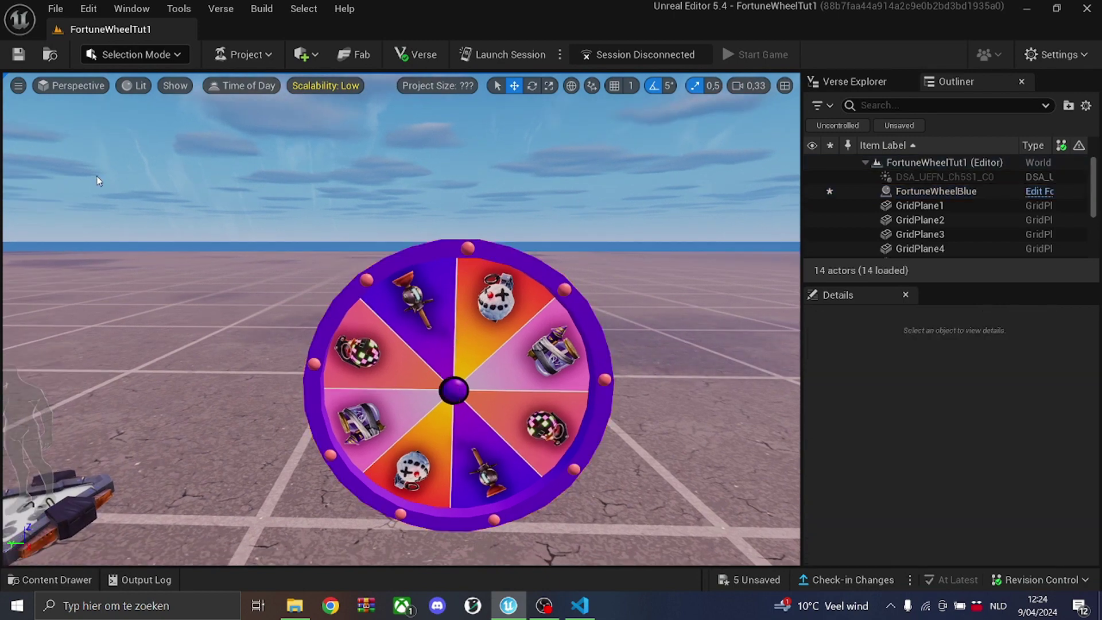
Switch to Modeling mode and create a cone with the default shape settings on the ground beside the fortune wheel.
left_click(123, 54)
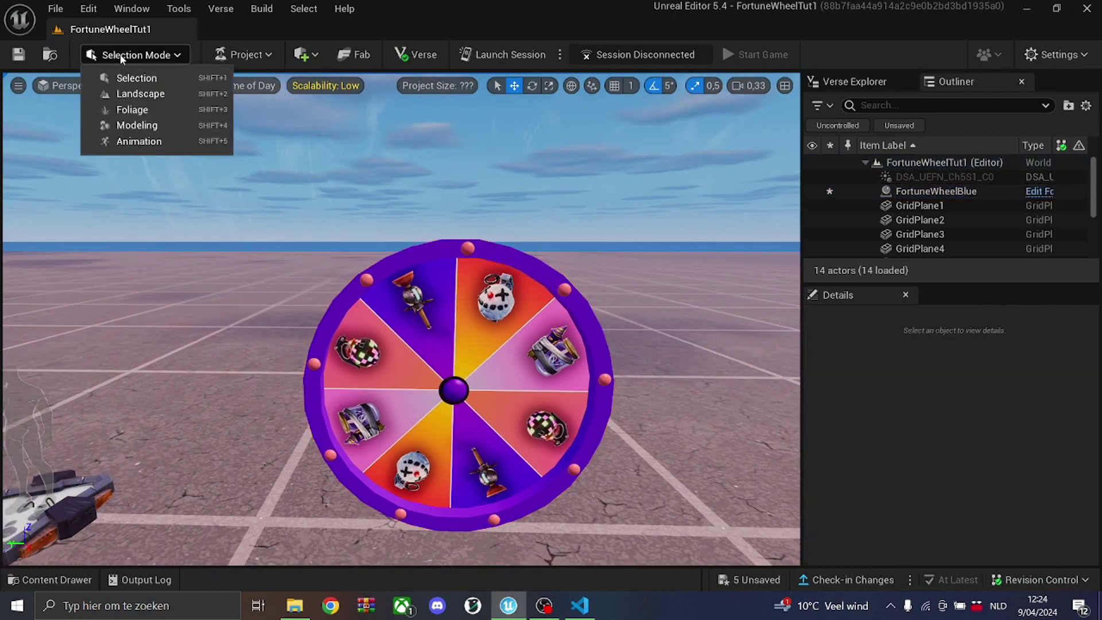
left_click(181, 125)
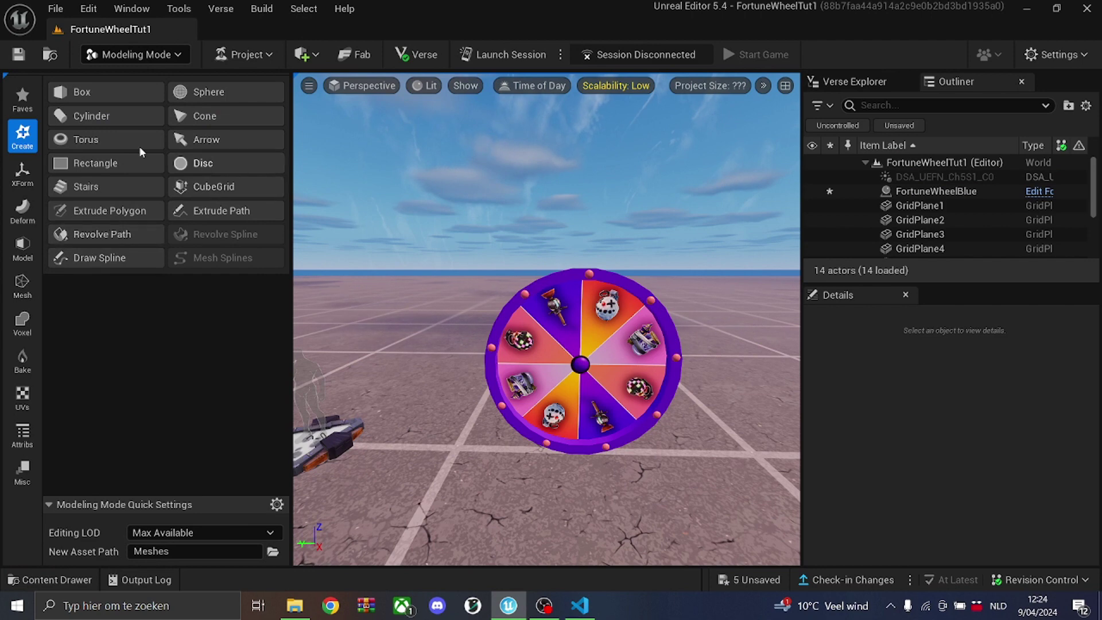
left_click(195, 120)
left_click(442, 445)
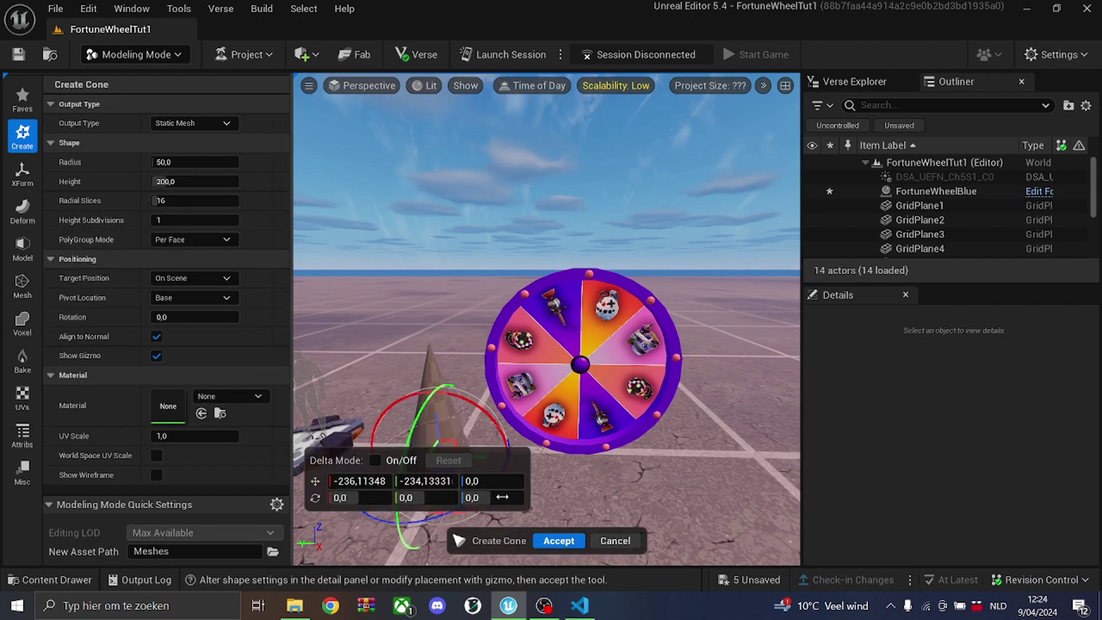
left_click(560, 542)
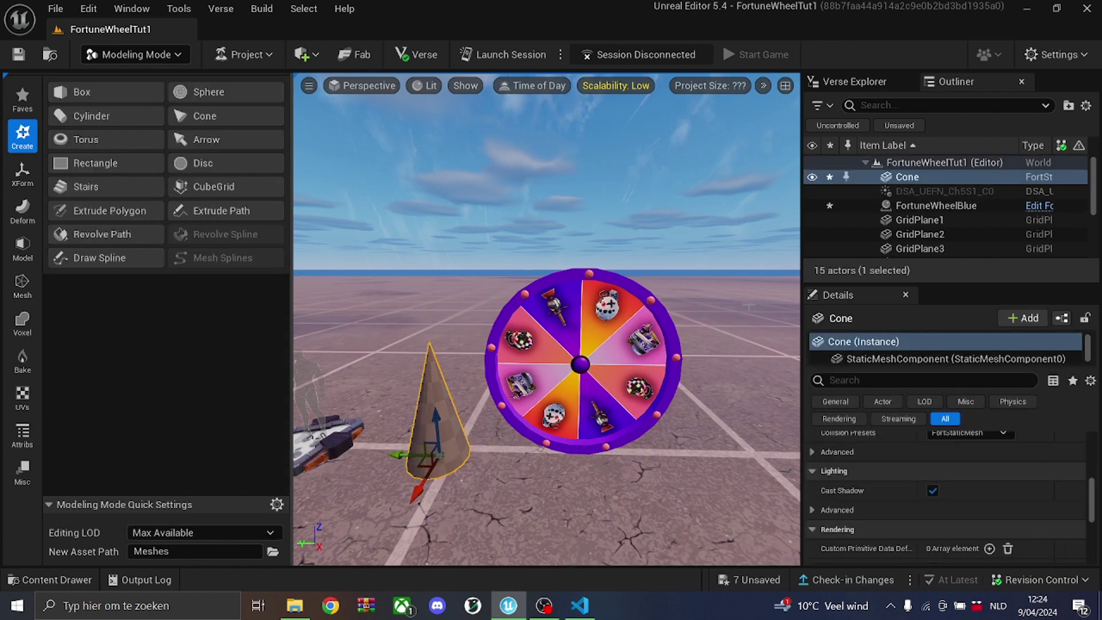
Raise the cone off the ground and rotate it 180 degrees so its tip points down.
left_click_drag(434, 423, 440, 312)
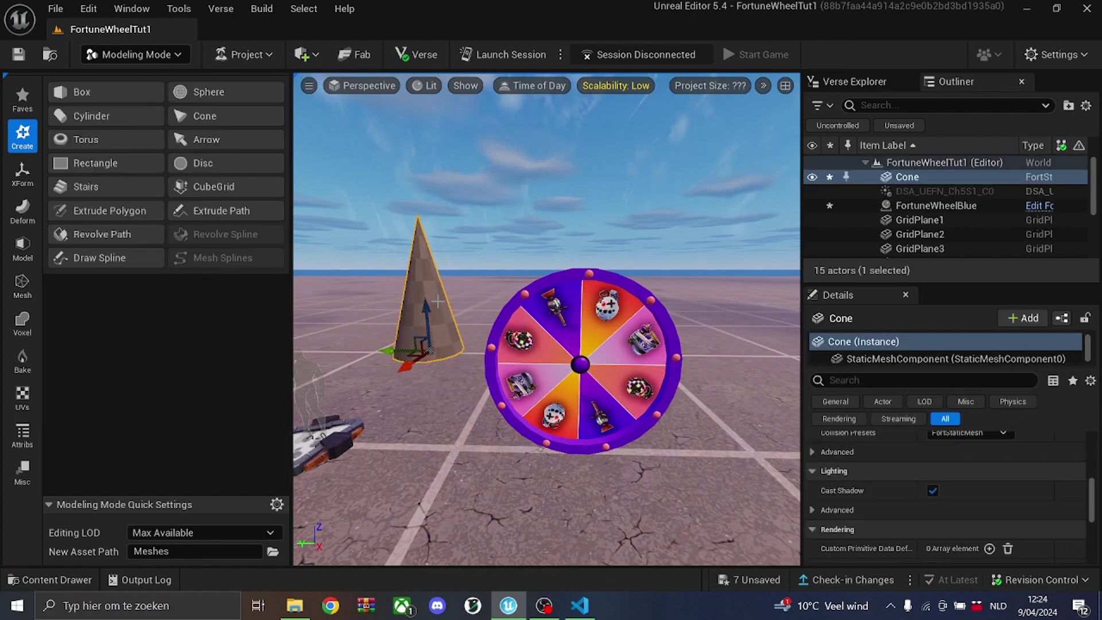
left_click(763, 85)
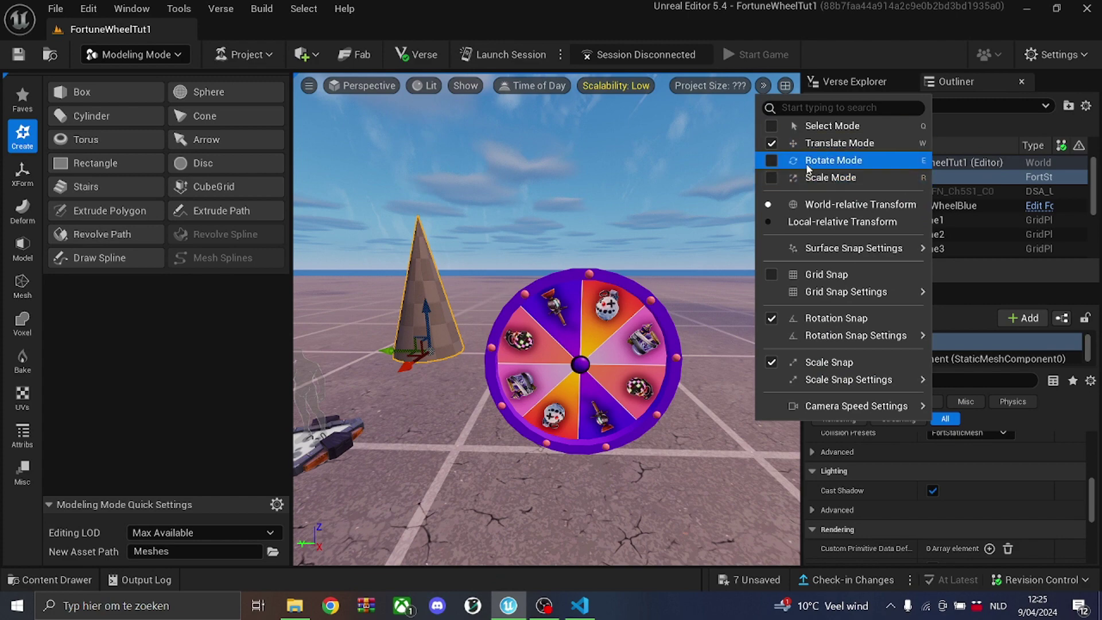
left_click(844, 159)
left_click_drag(450, 302, 341, 328)
left_click(763, 85)
left_click(844, 143)
mouse_move(678, 229)
right_mouse_down()
mouse_move(735, 236)
mouse_move(689, 235)
right_mouse_up()
Return to Selection mode and move the cone over to the wheel, centred above the hub with its base higher than the rim.
left_click(134, 55)
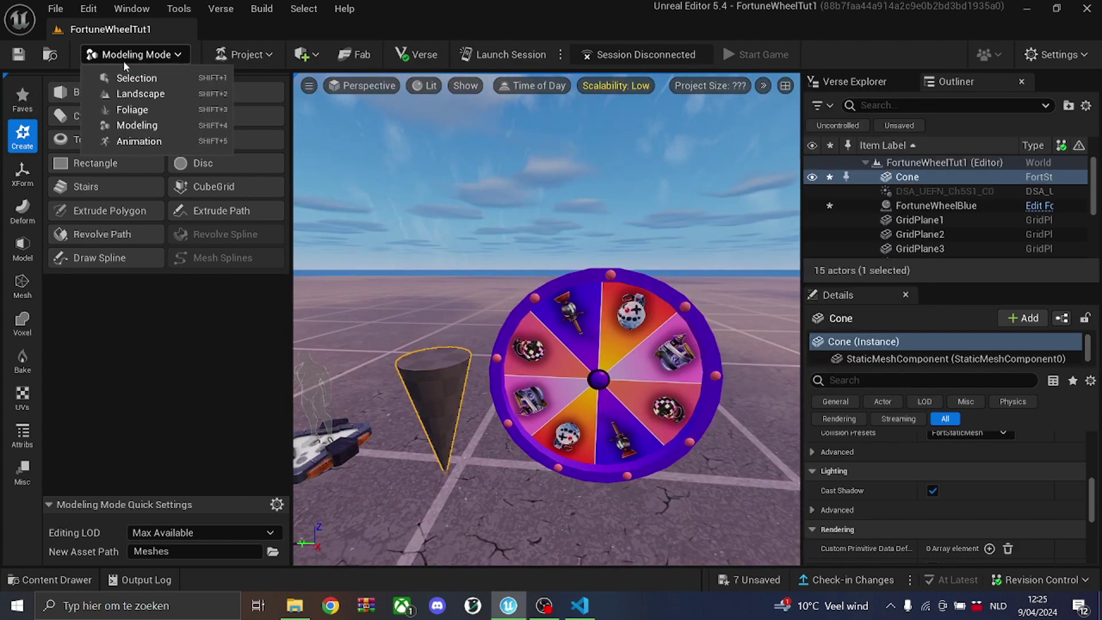
left_click(136, 75)
left_click_drag(223, 340, 224, 246)
left_click_drag(187, 279, 530, 284)
left_click_drag(525, 231, 528, 112)
left_click_drag(485, 163, 449, 165)
left_click_drag(498, 159, 513, 152)
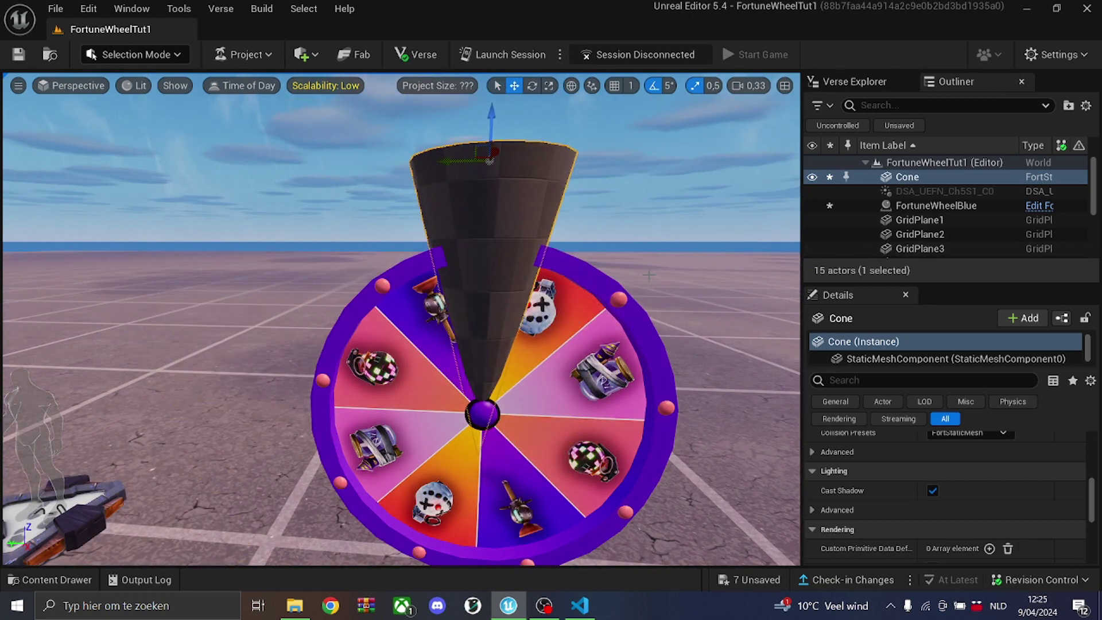
Unlock the cone's scale proportions and flatten it by setting its X scale to 0.05.
scroll(914, 456, "up", 5)
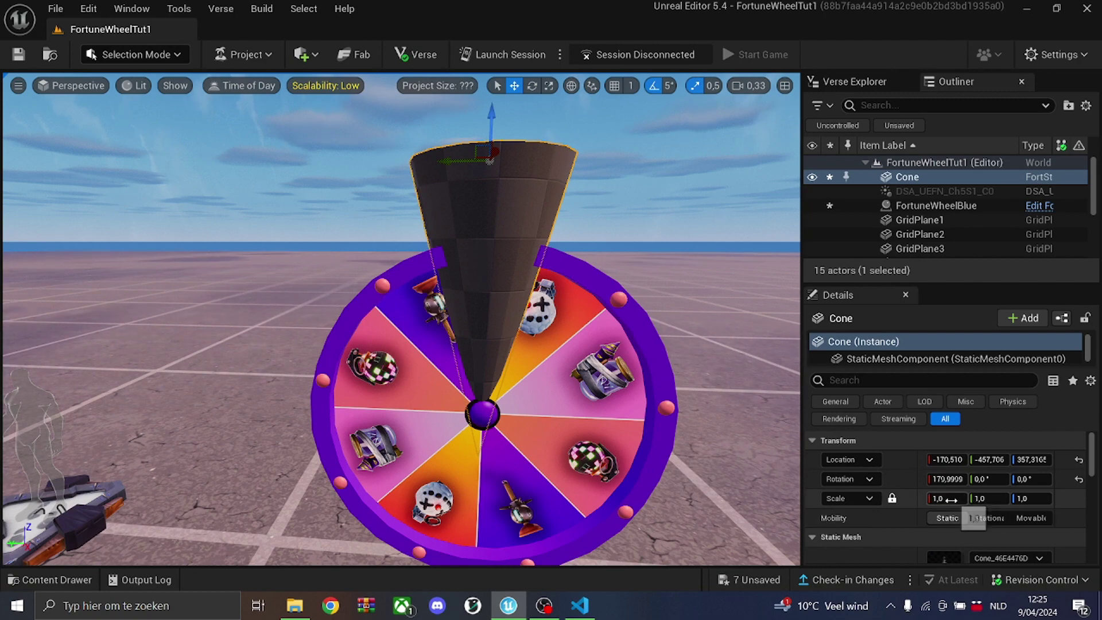
left_click(893, 499)
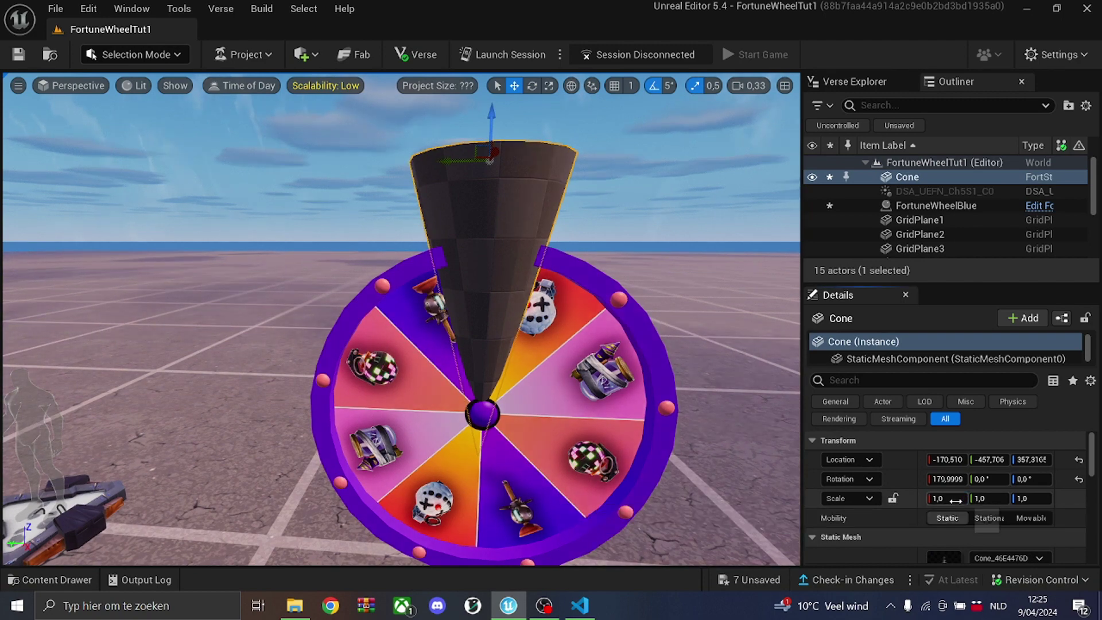
mouse_move(956, 501)
left_mouse_down()
mouse_move(945, 500)
mouse_move(972, 498)
left_mouse_up()
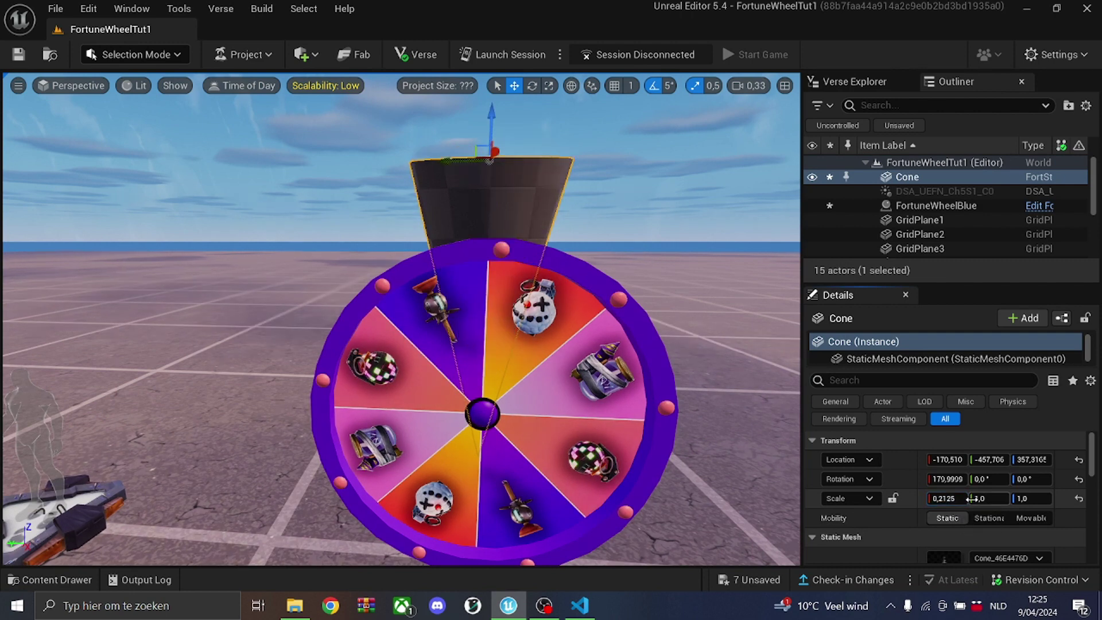
type("0")
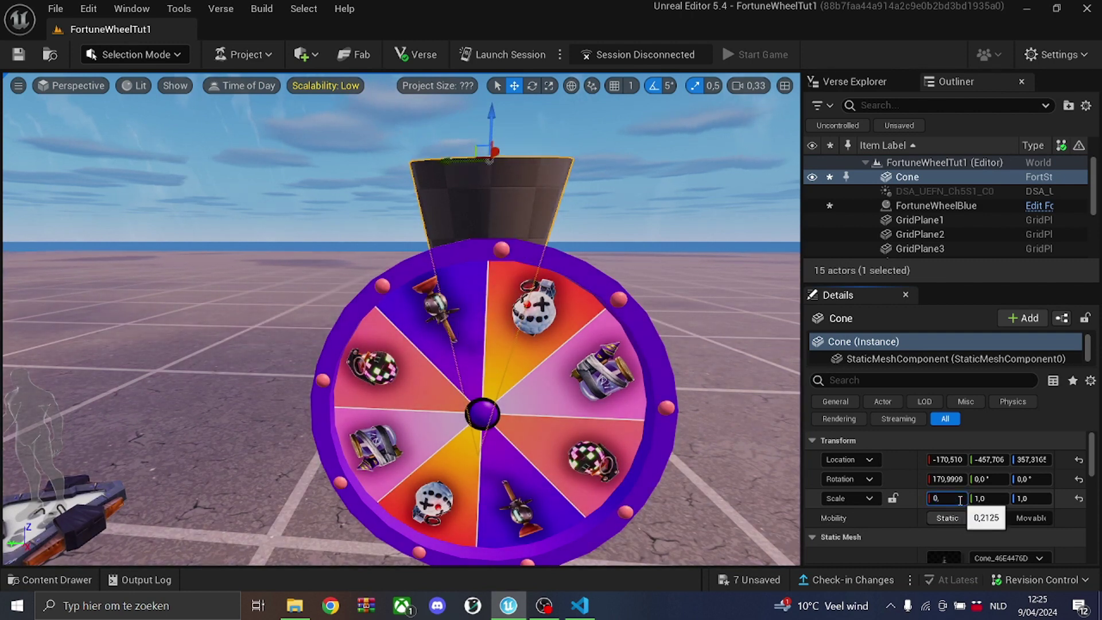
type(",05")
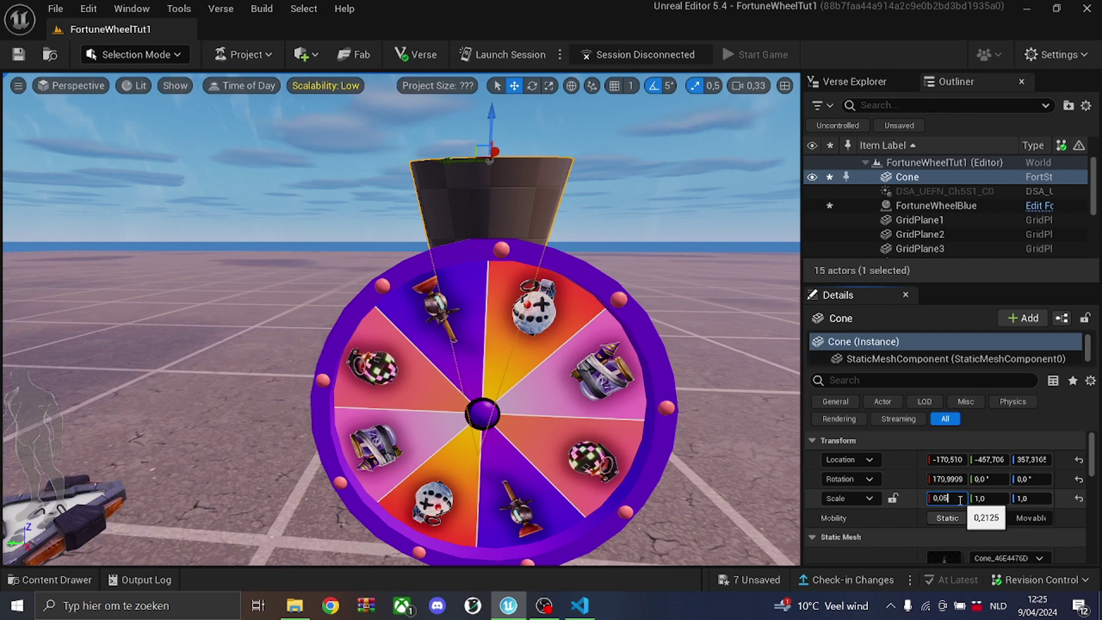
Shrink the cone proportionally to a Y scale of about 0.32, then unlock the proportions and set its Z scale to 0.15.
left_click(893, 498)
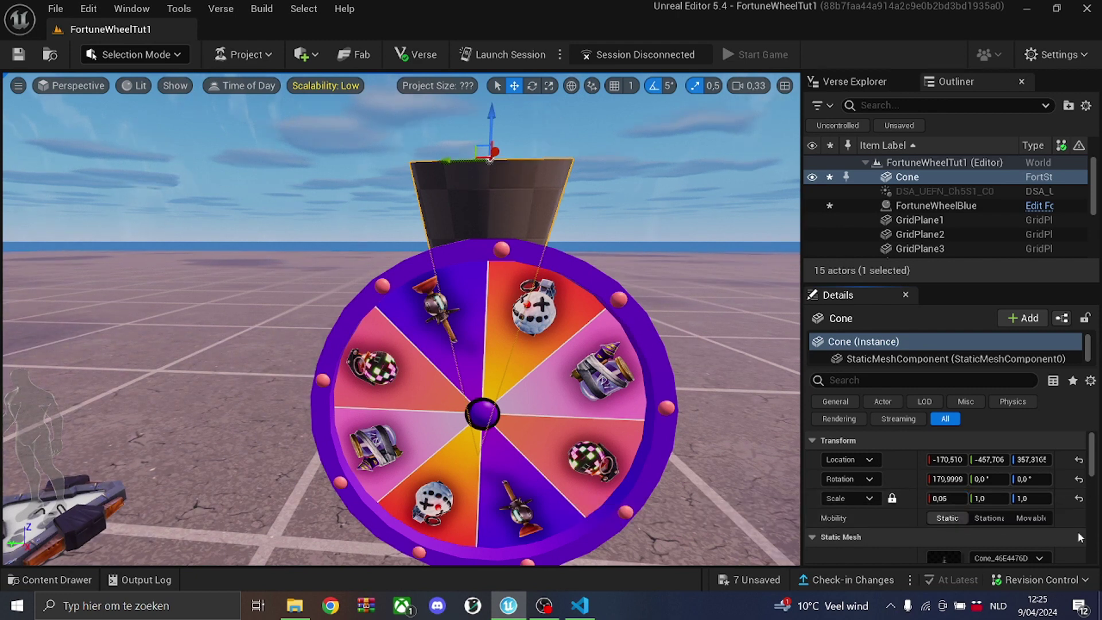
left_click_drag(980, 499, 936, 499)
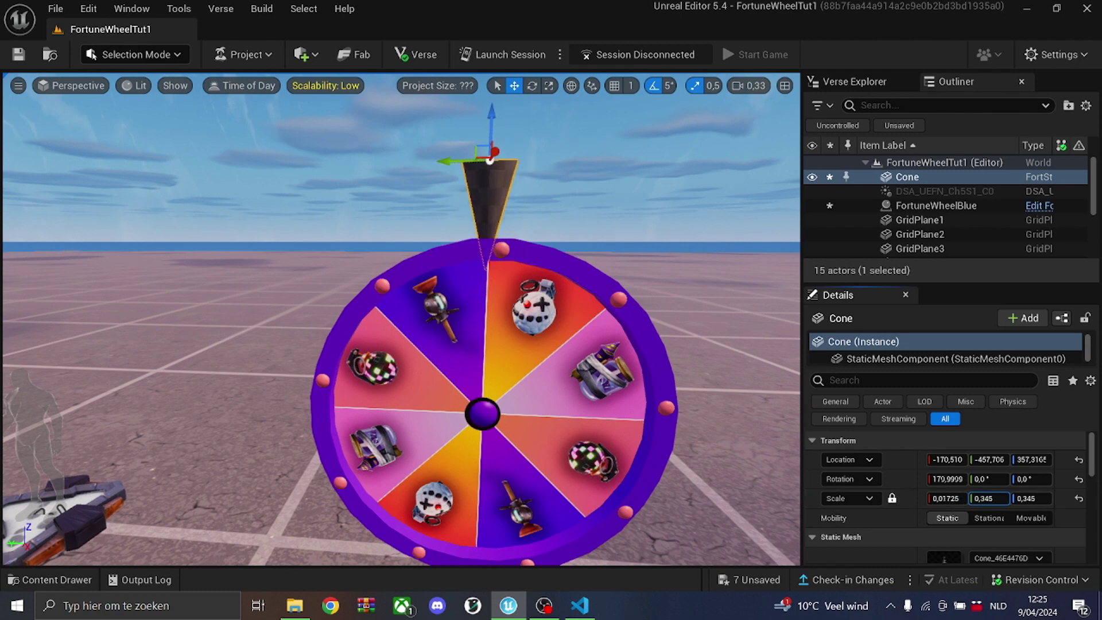
left_click(893, 499)
left_click(1032, 499)
type("0,16")
key("Return")
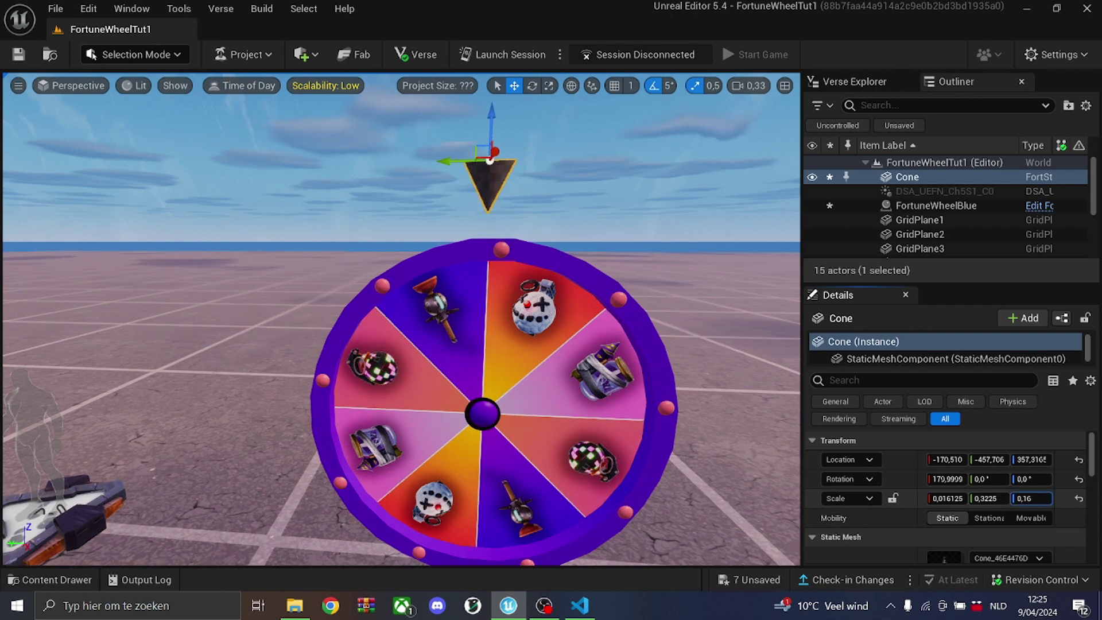
key("Return")
Lower the cone and shift it along X so it sits as a pointer at the top of the wheel's front face.
left_click_drag(491, 106, 557, 237)
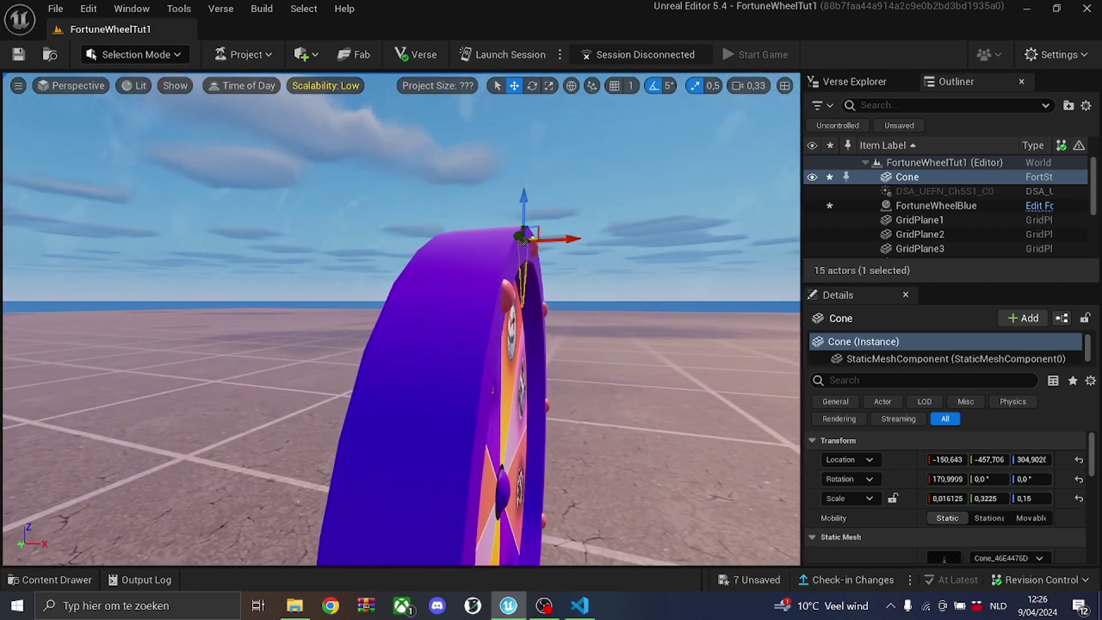
right_click_drag(493, 390, 379, 383)
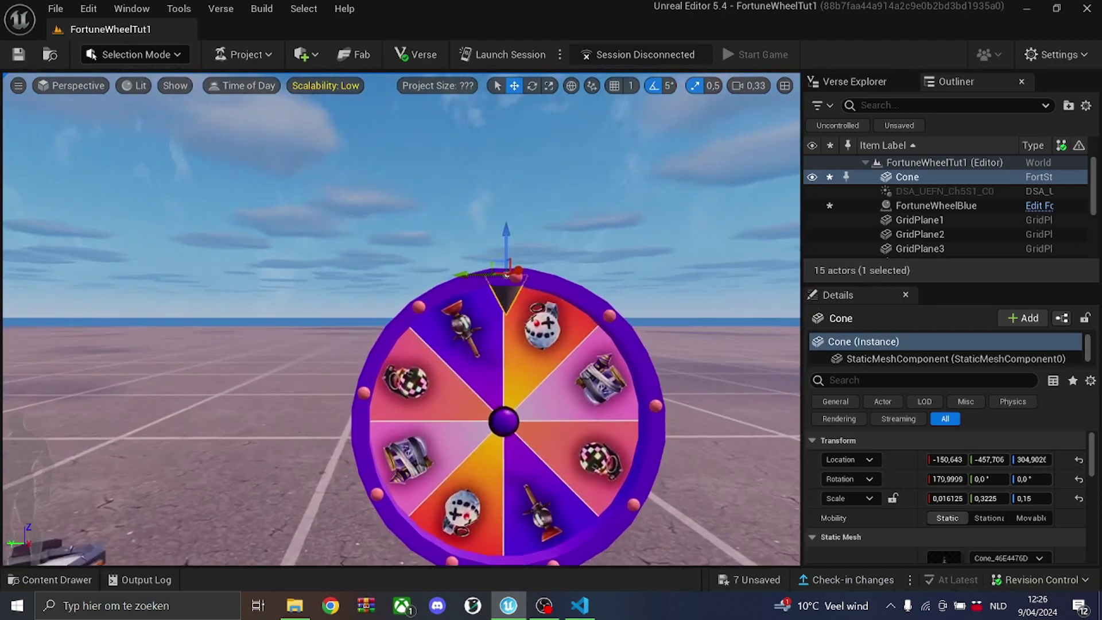
right_click_drag(726, 292, 726, 291)
Assign Fbx_Default_Material to Element 0 of the cone and check the white pointer on the wheel from farther away.
scroll(925, 474, "down", 4)
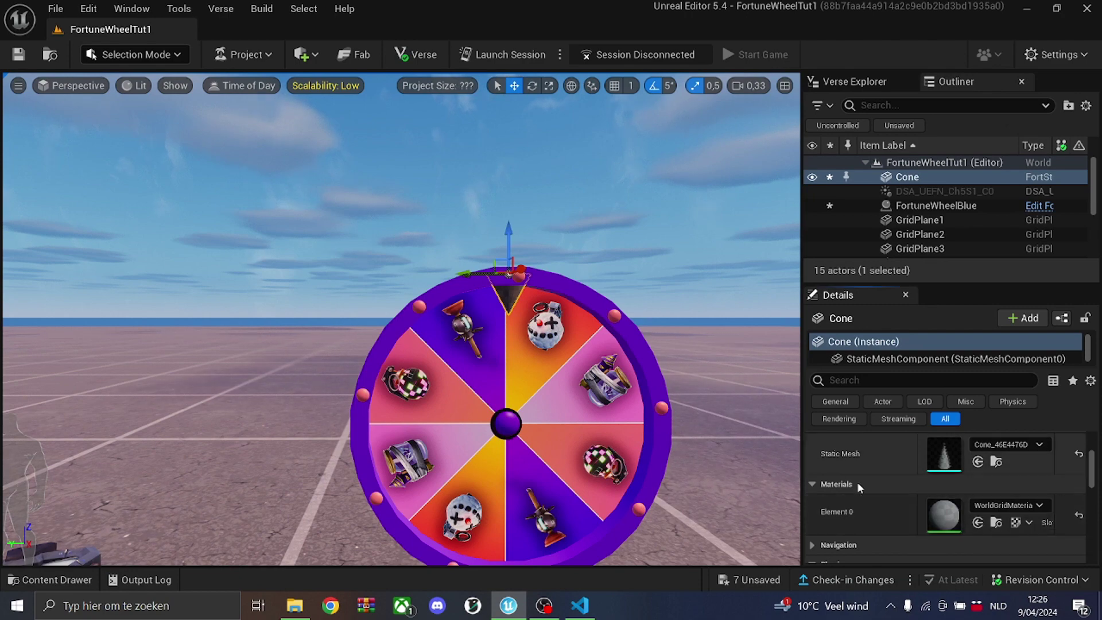
left_click(1001, 506)
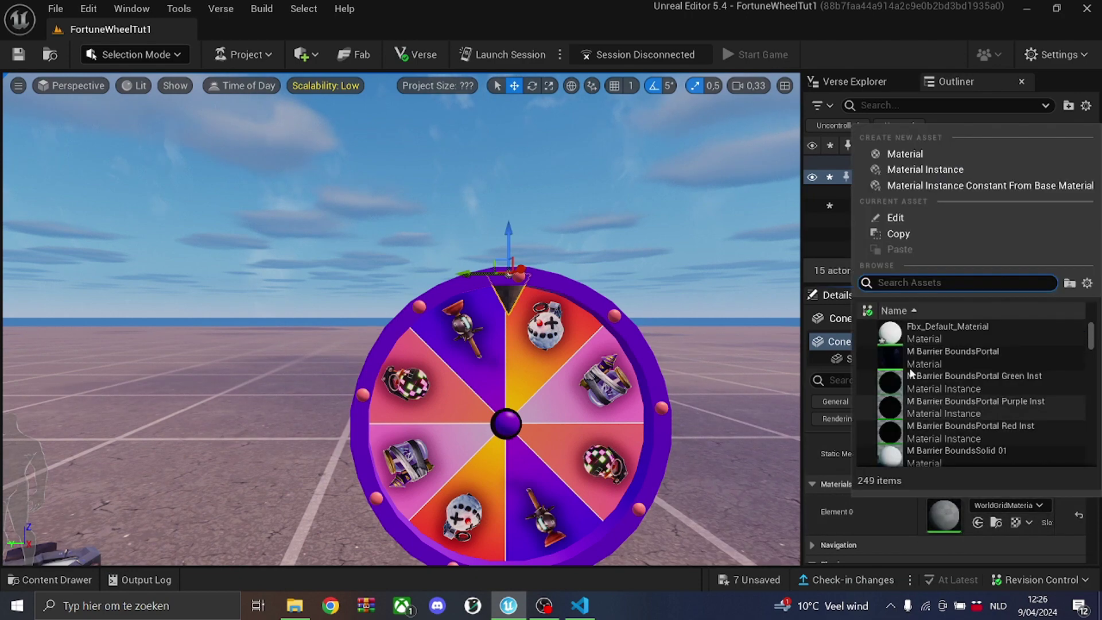
left_click(925, 324)
left_click(638, 252)
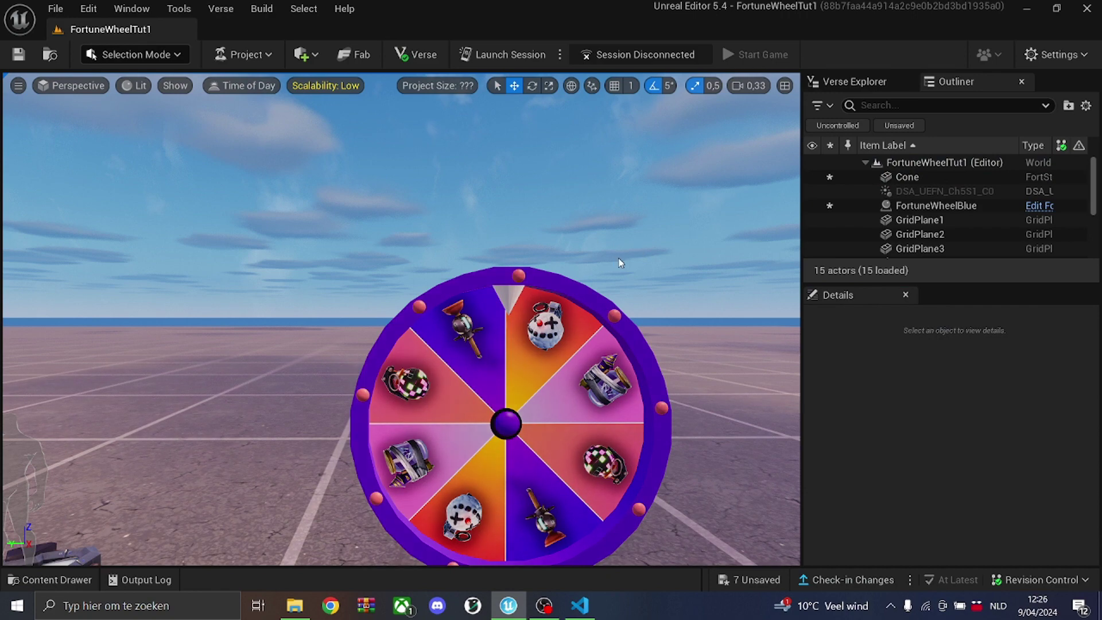
right_click_drag(632, 251, 571, 283)
scroll(794, 233, "down", 6)
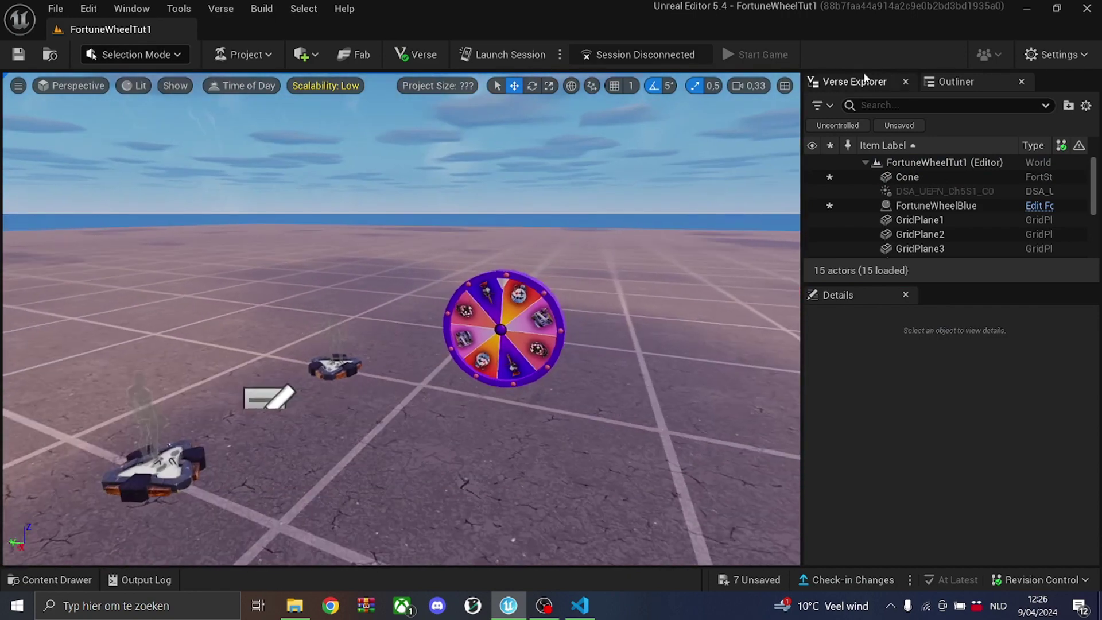
Add a new empty Verse file named FortuneWheel to the FortuneWheelTut1 project and save all the unsaved content.
left_click(844, 84)
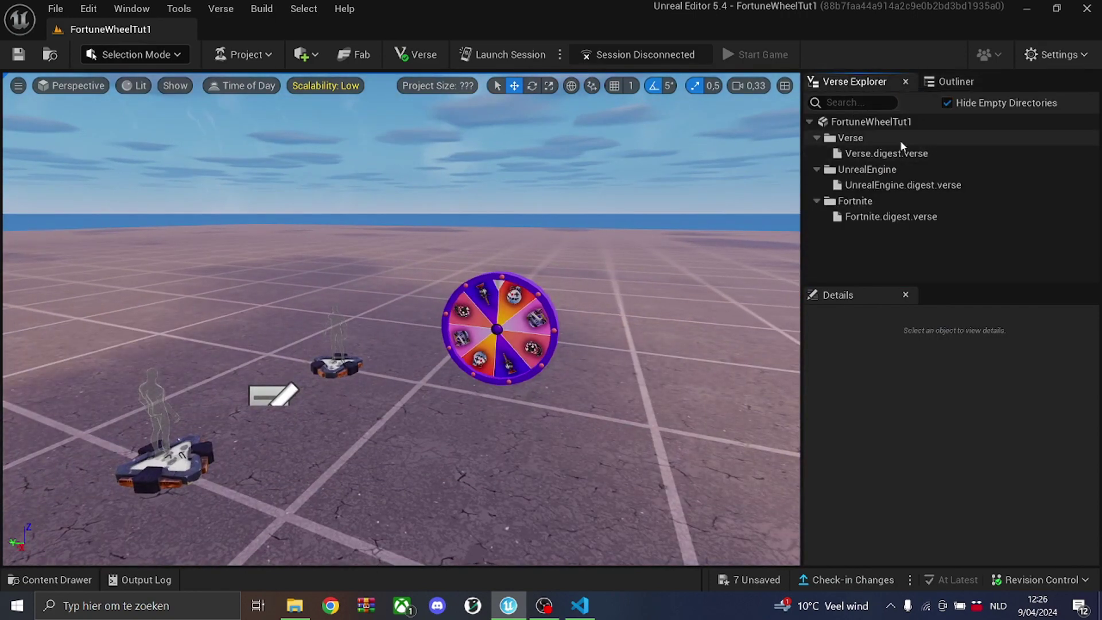
right_click(871, 126)
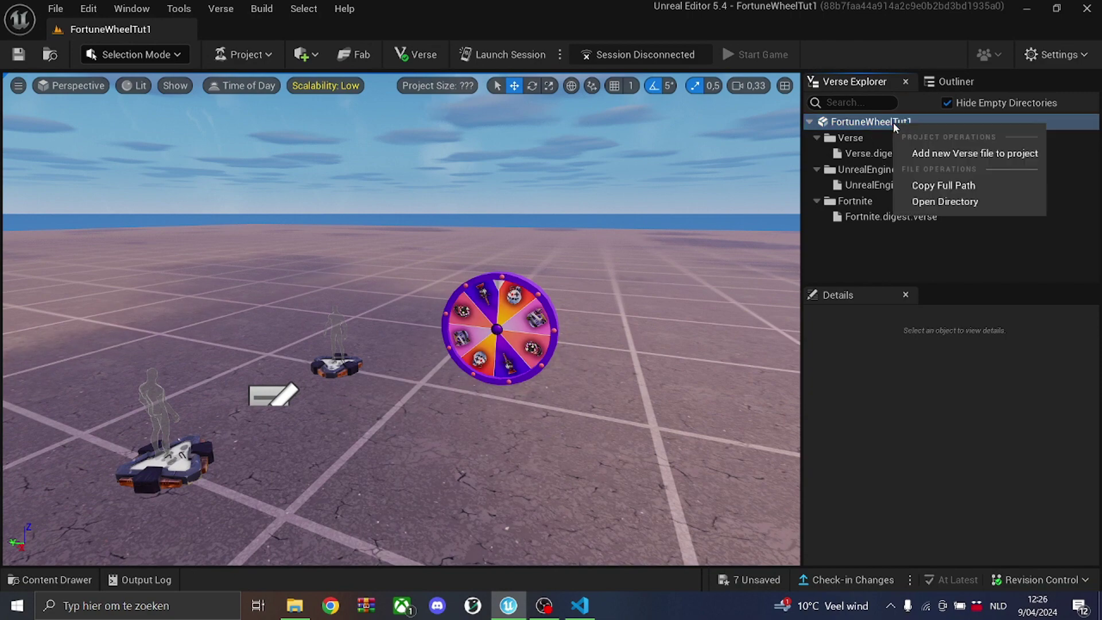
left_click(948, 151)
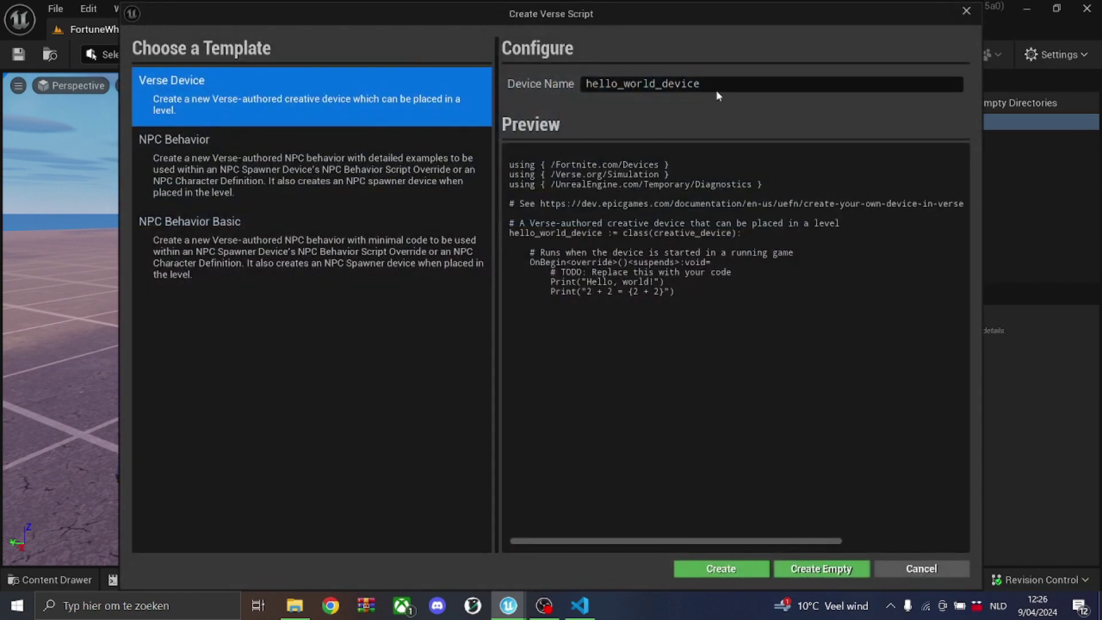
left_click(715, 90)
type("Fortuen")
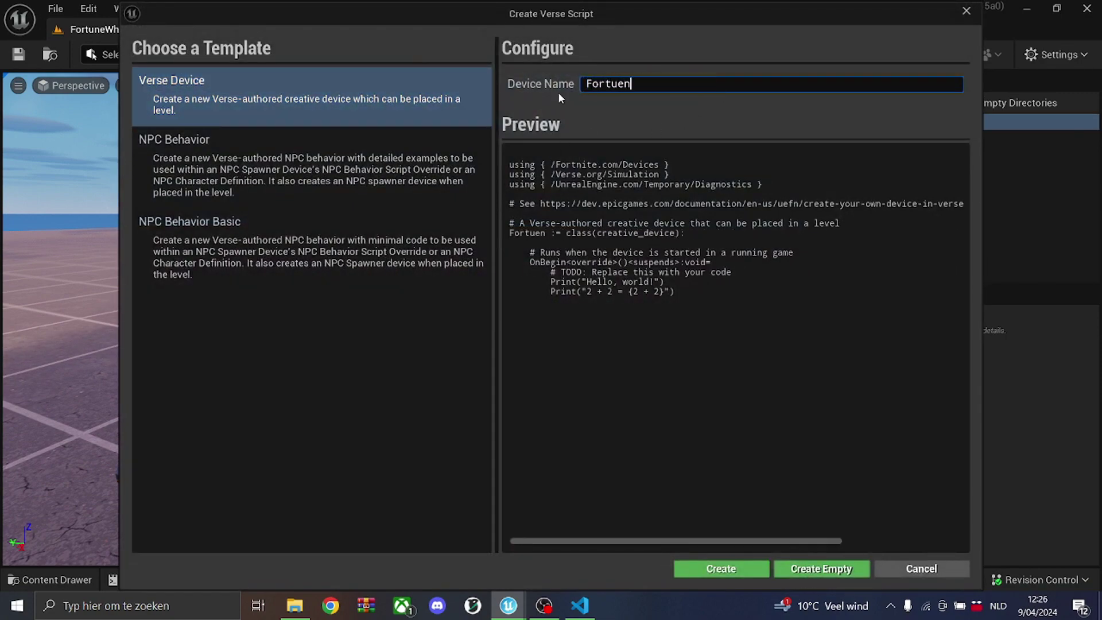
key("BackSpace")
key("BackSpace")
type("nWheel")
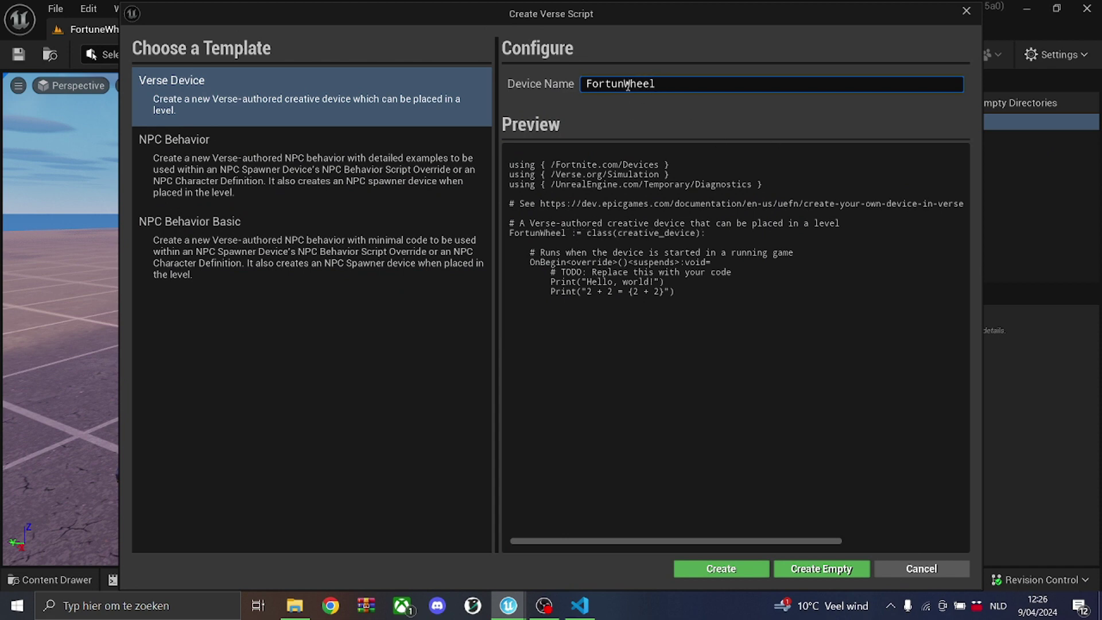
left_click(849, 573)
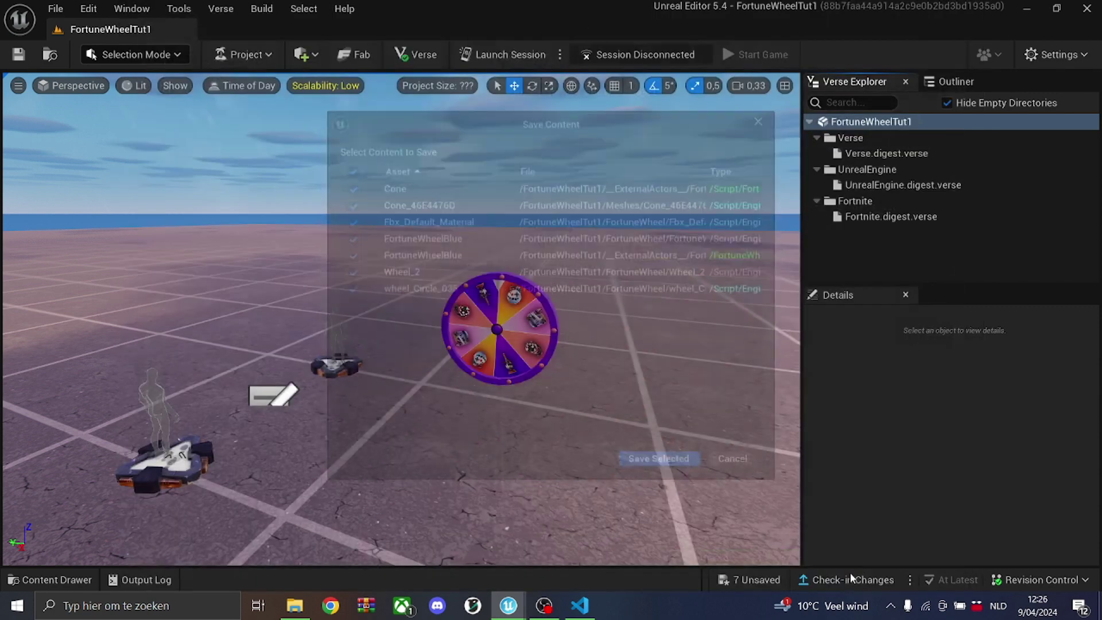
left_click(686, 466)
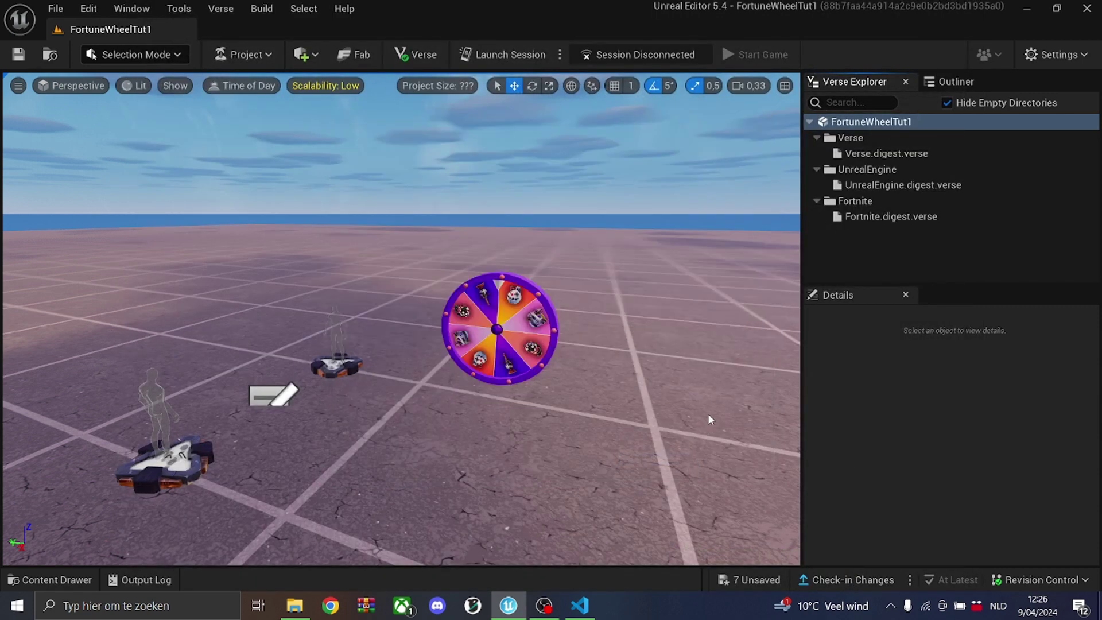
Open the CarnivalWheel text file from the CarnivalWheelTut folder in File Explorer and copy all of its code.
left_click(295, 606)
double_click(163, 198)
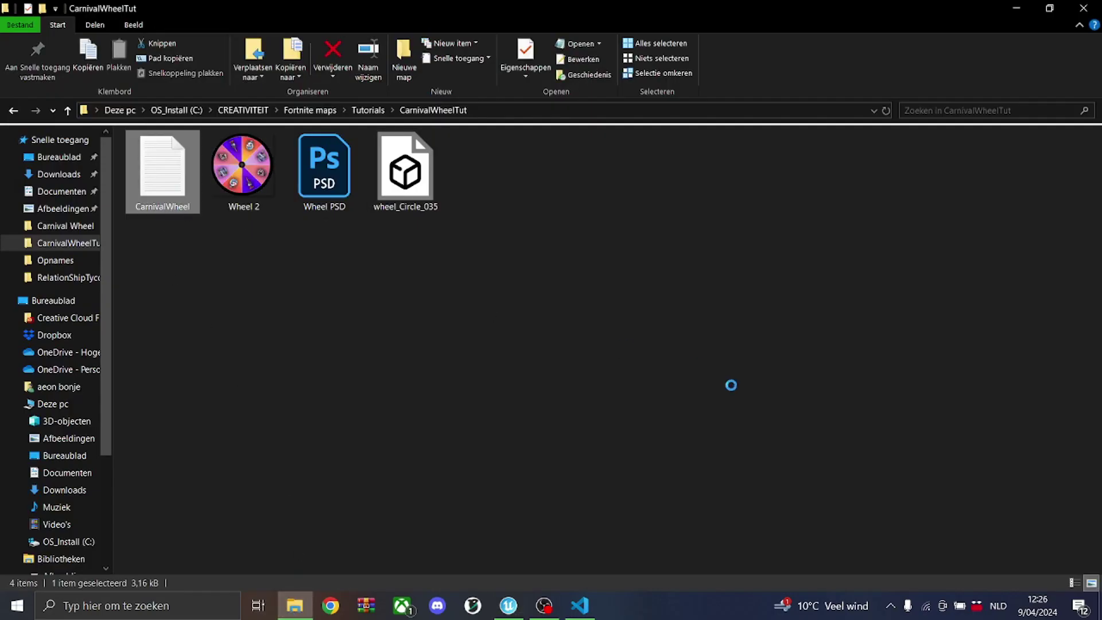
key("ctrl+a")
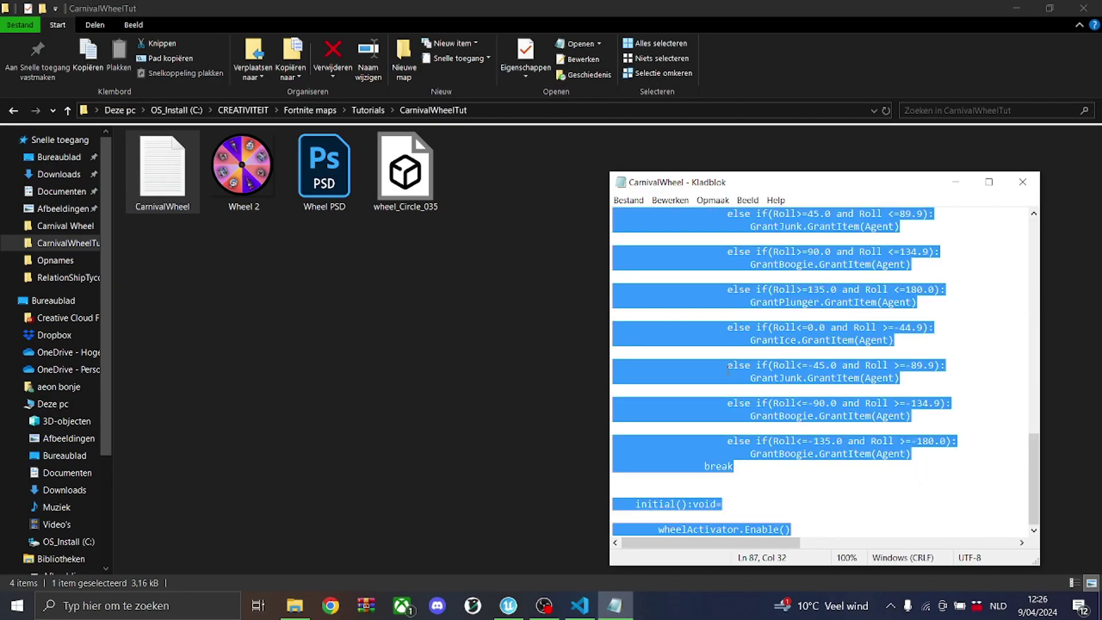
Open FortuneWheel.verse in Visual Studio Code, replace its placeholder comment with the copied code, and return to the start of the file.
left_click(512, 606)
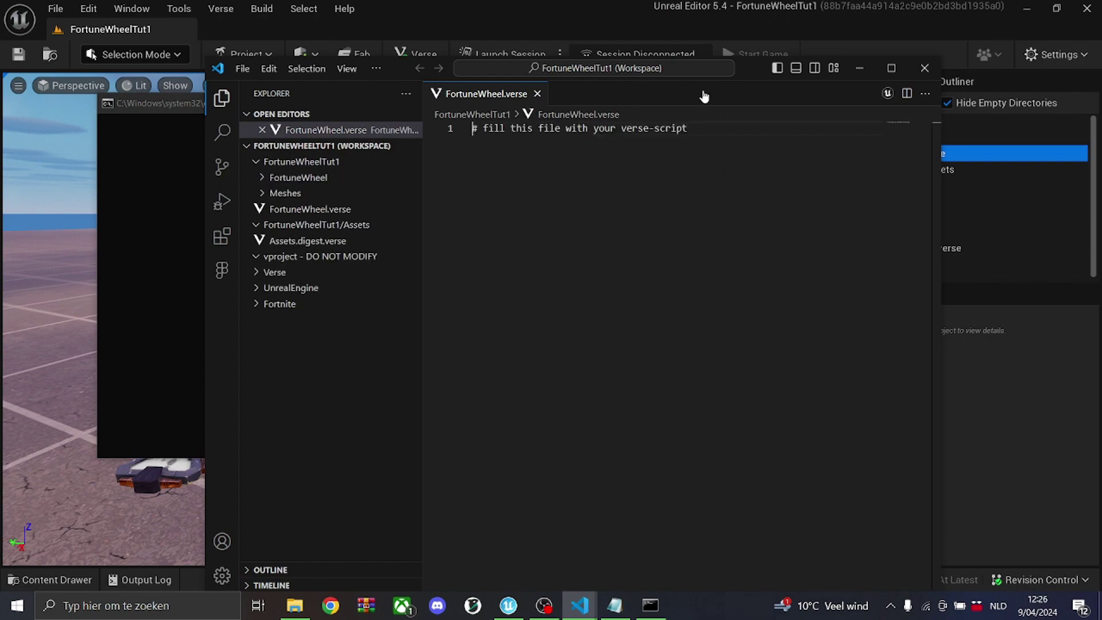
left_click(892, 68)
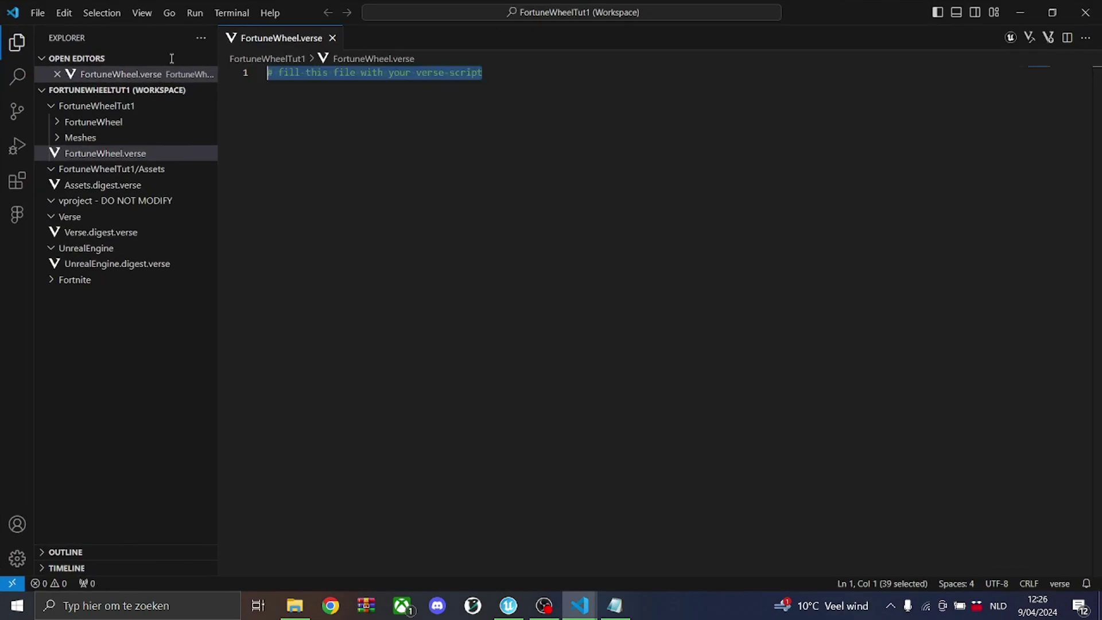
key("ctrl+v")
scroll(485, 335, "up", 12)
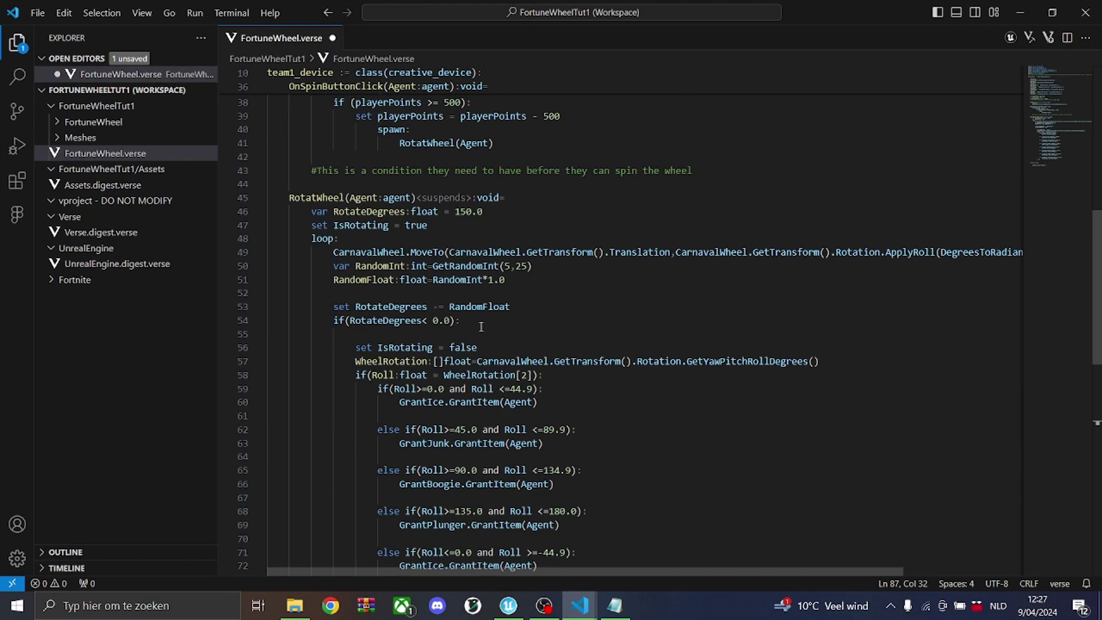
scroll(484, 335, "up", 6)
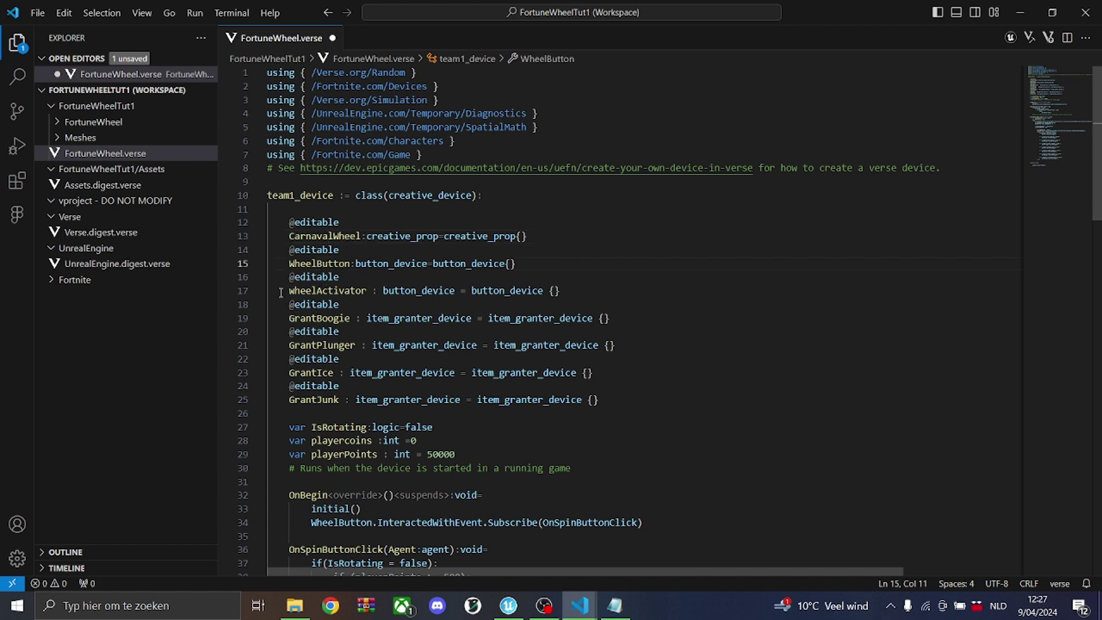
Save FortuneWheel.verse, switch back to Unreal Editor and build the project's Verse code.
scroll(280, 292, "down", 7)
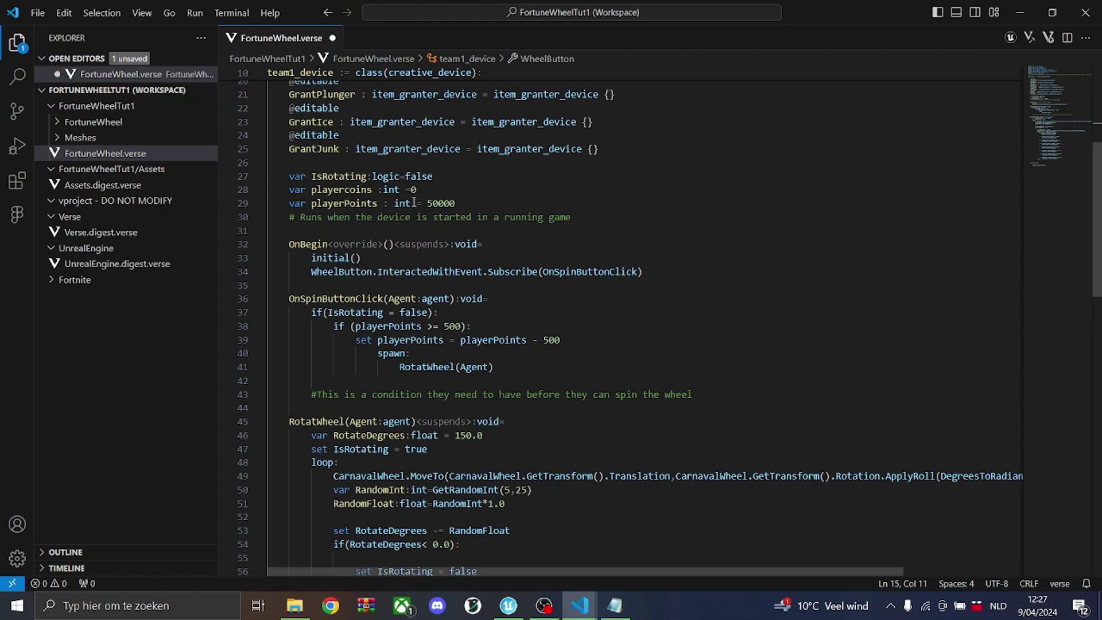
key("ctrl+s")
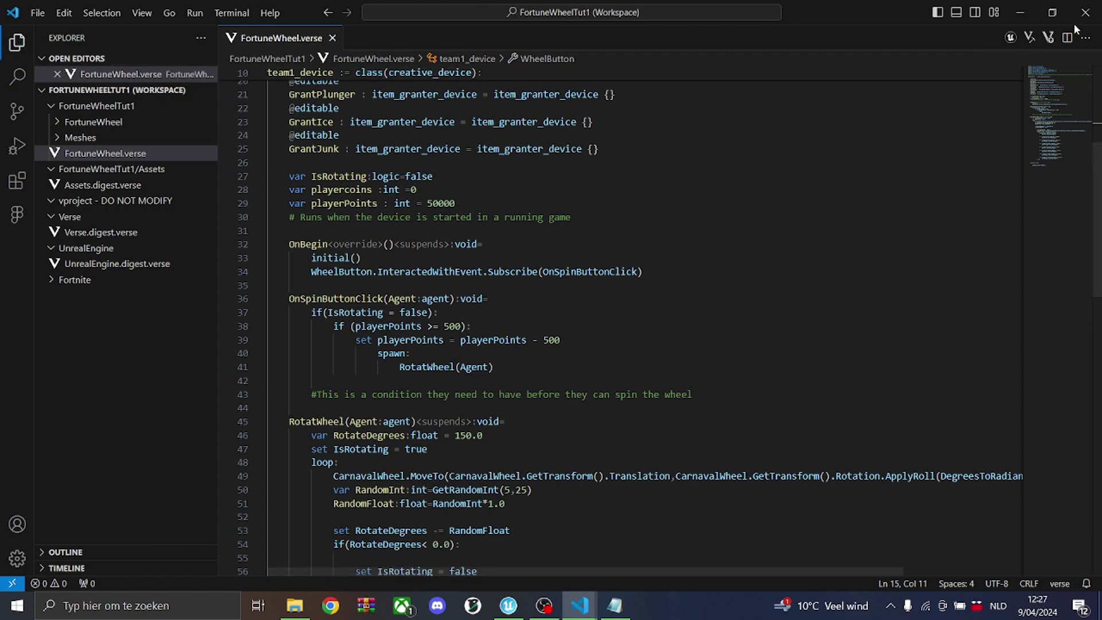
left_click(1020, 12)
left_click(220, 8)
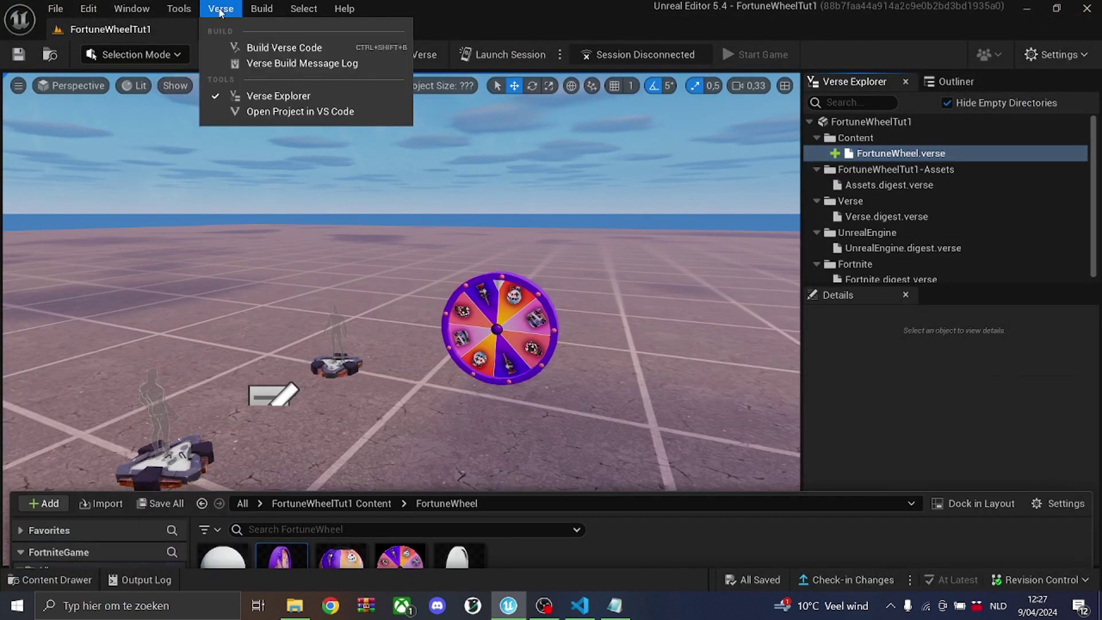
left_click(265, 48)
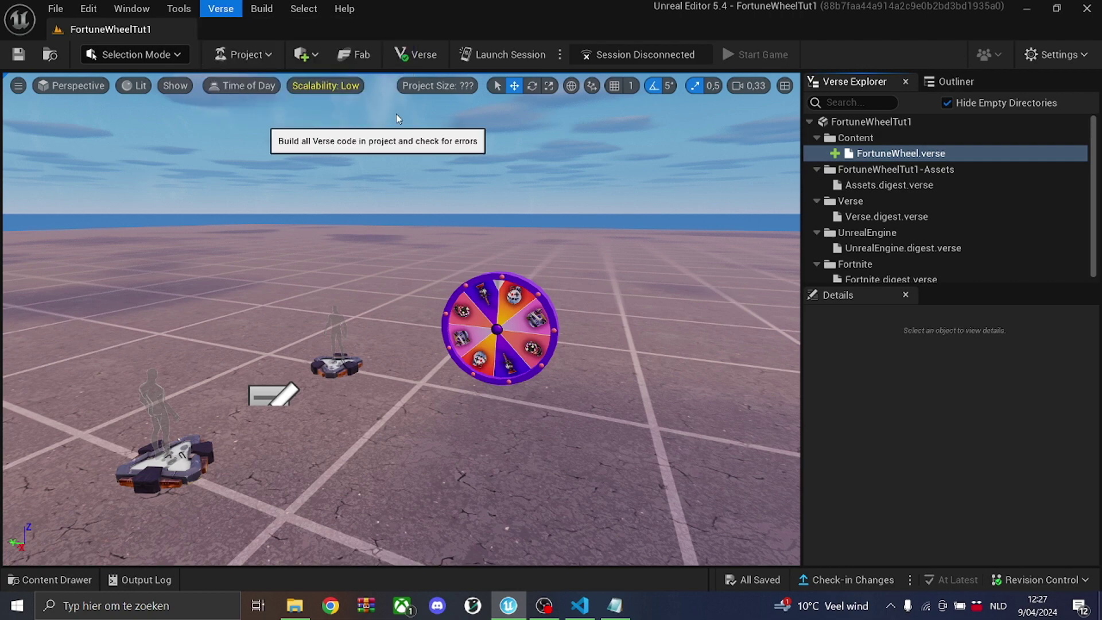
Place team1_device from the project's CreativeDevices folder beside the wheel and set its CarnavalWheel property to FortuneWheelBlue.
left_click(49, 581)
left_click(105, 461)
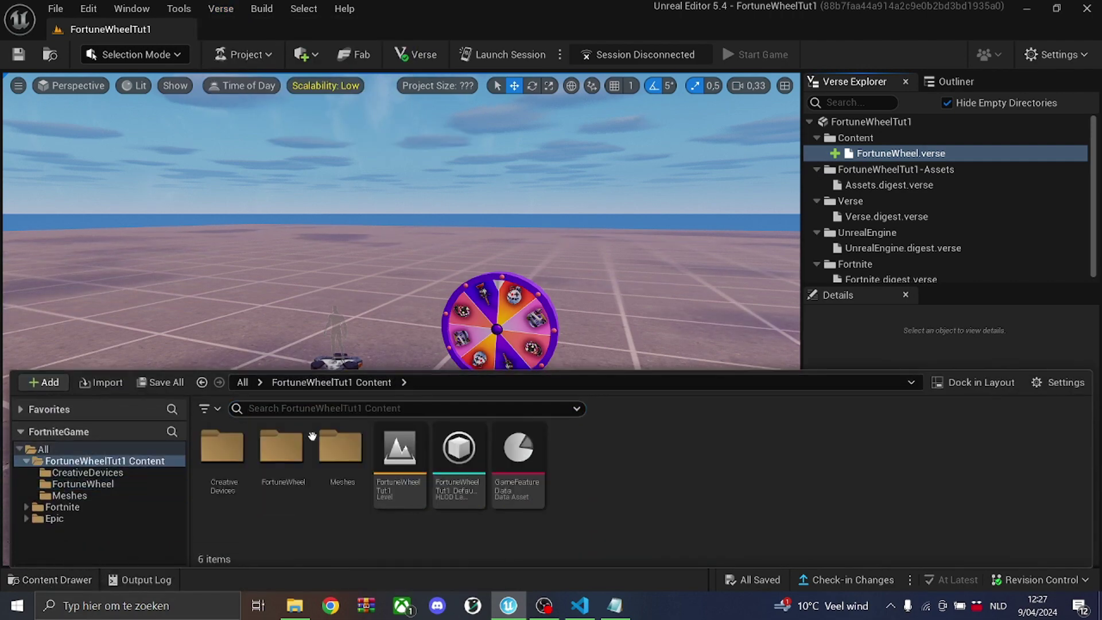
double_click(235, 457)
left_click_drag(237, 461, 693, 409)
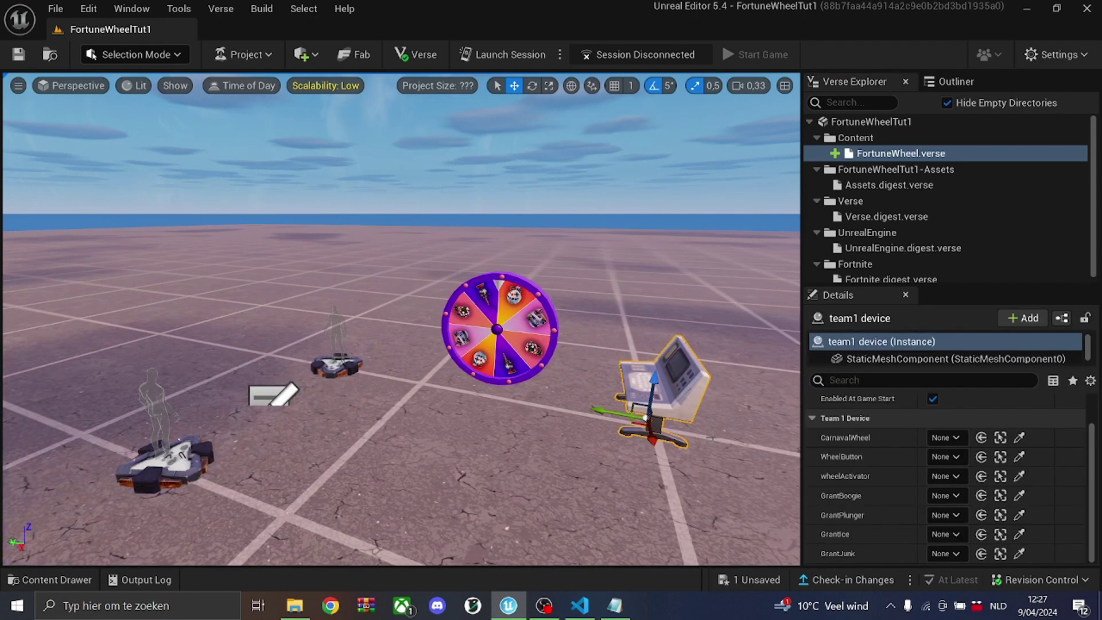
left_click(942, 438)
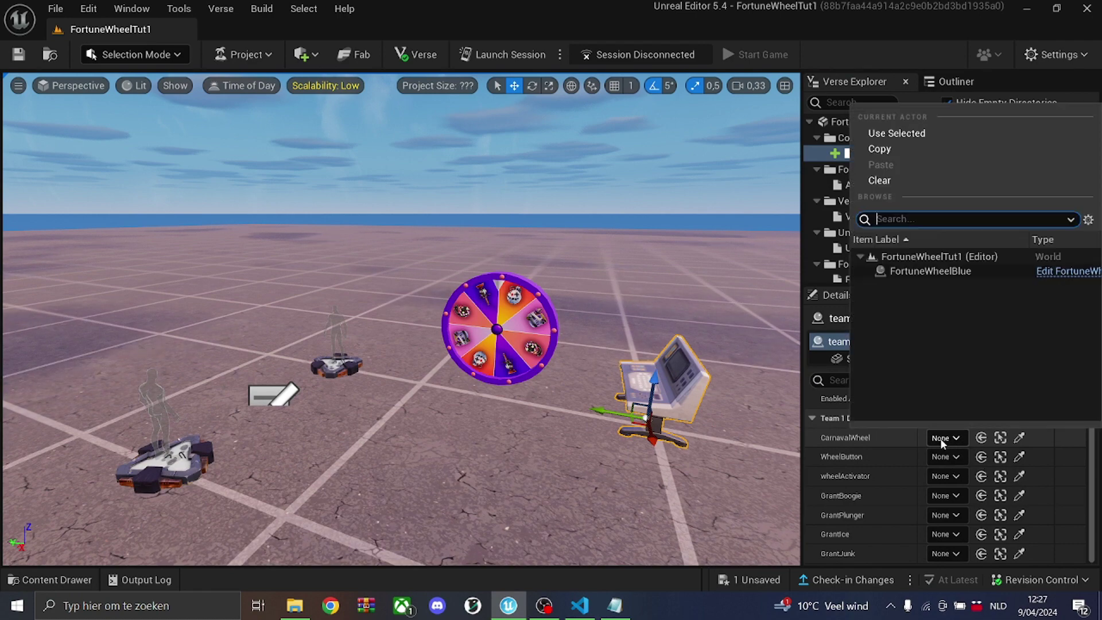
left_click(954, 270)
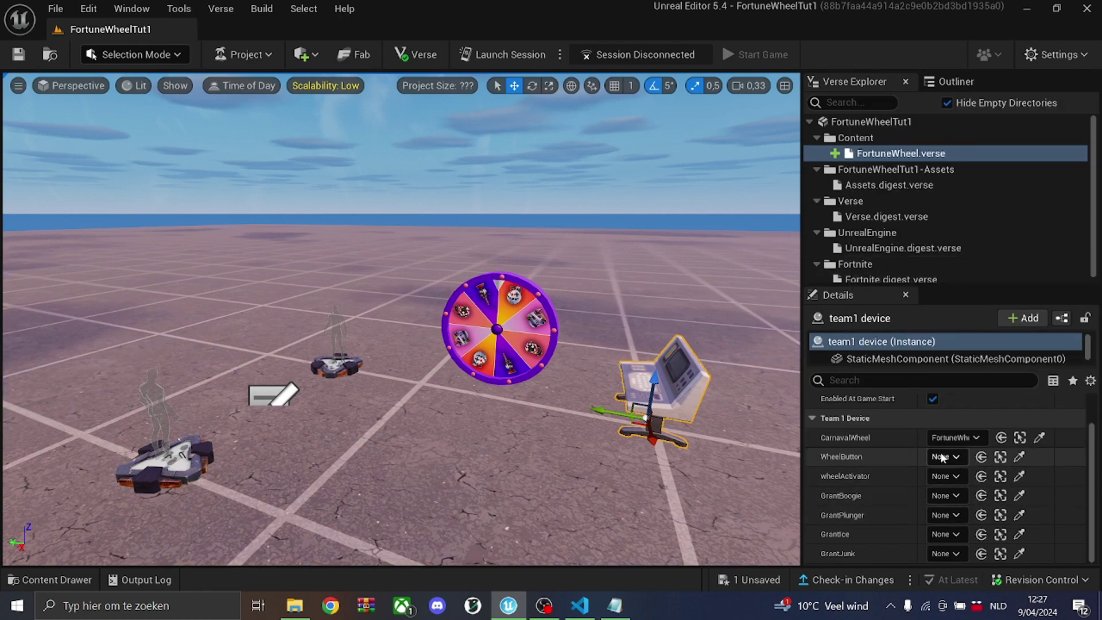
Place a Button device from the Fortnite content between the wheel and console, and assign it to team1 device's WheelButton and wheelActivator.
left_click(56, 580)
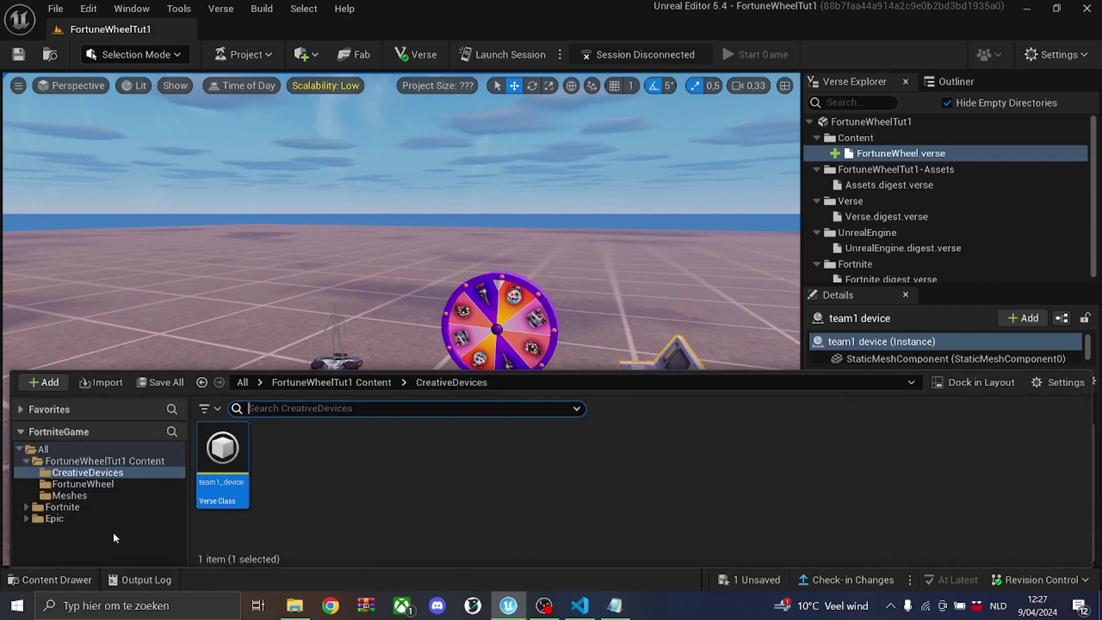
left_click(62, 508)
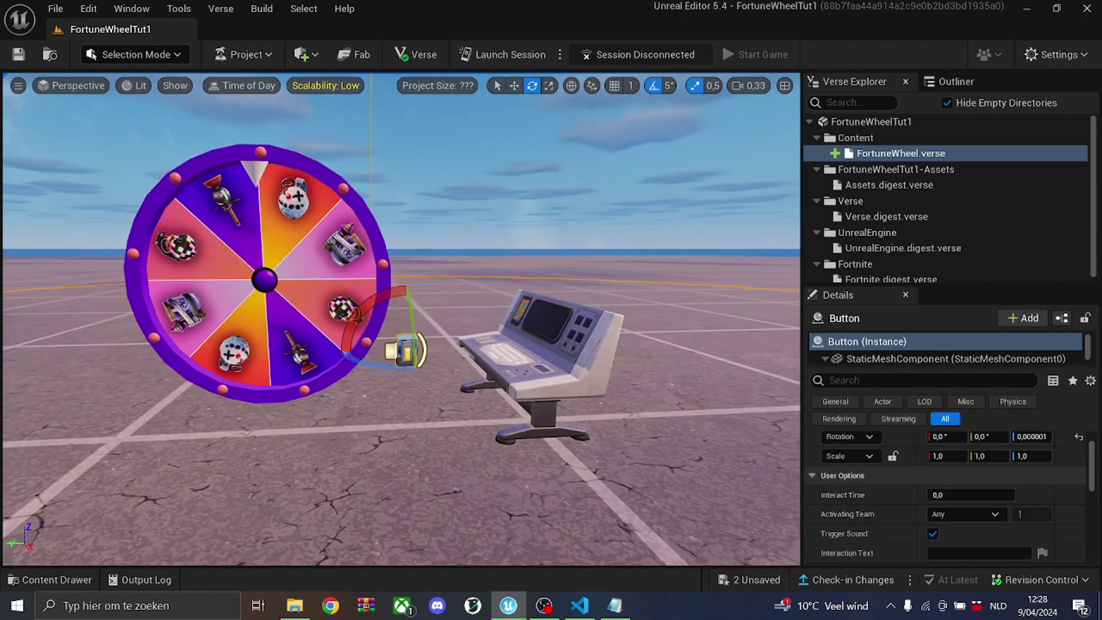
left_click(566, 367)
left_click(946, 458)
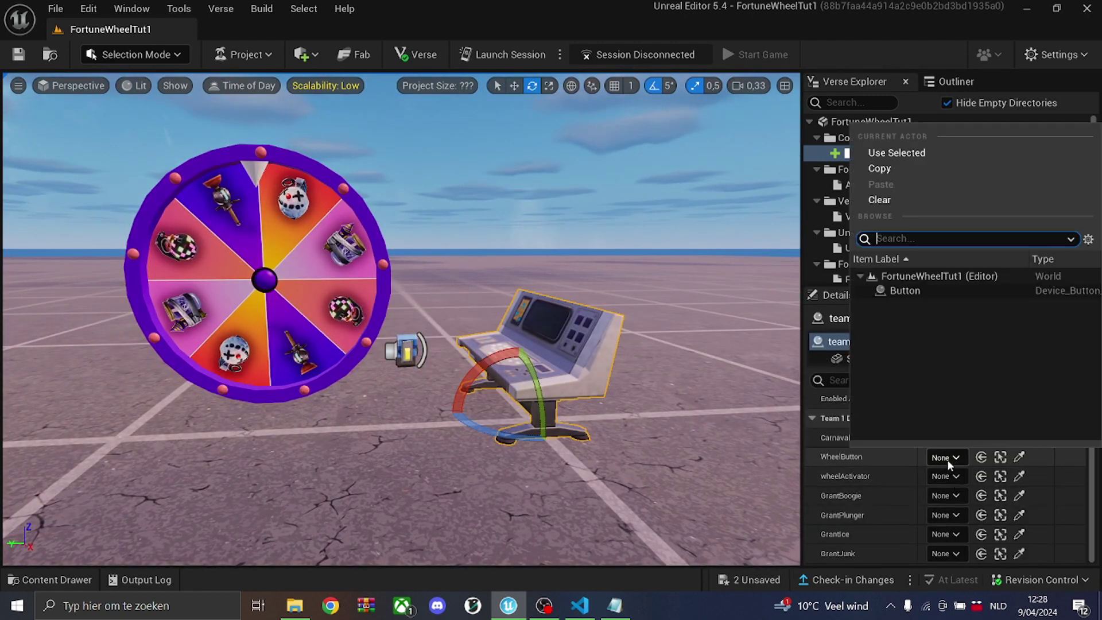
left_click(937, 292)
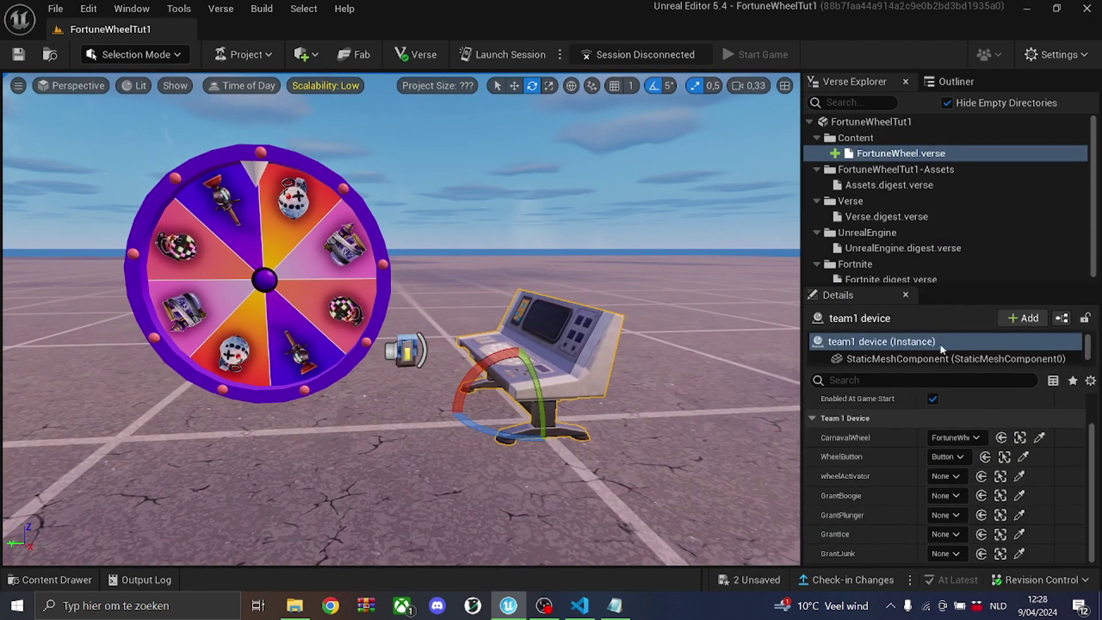
left_click(940, 477)
left_click(940, 310)
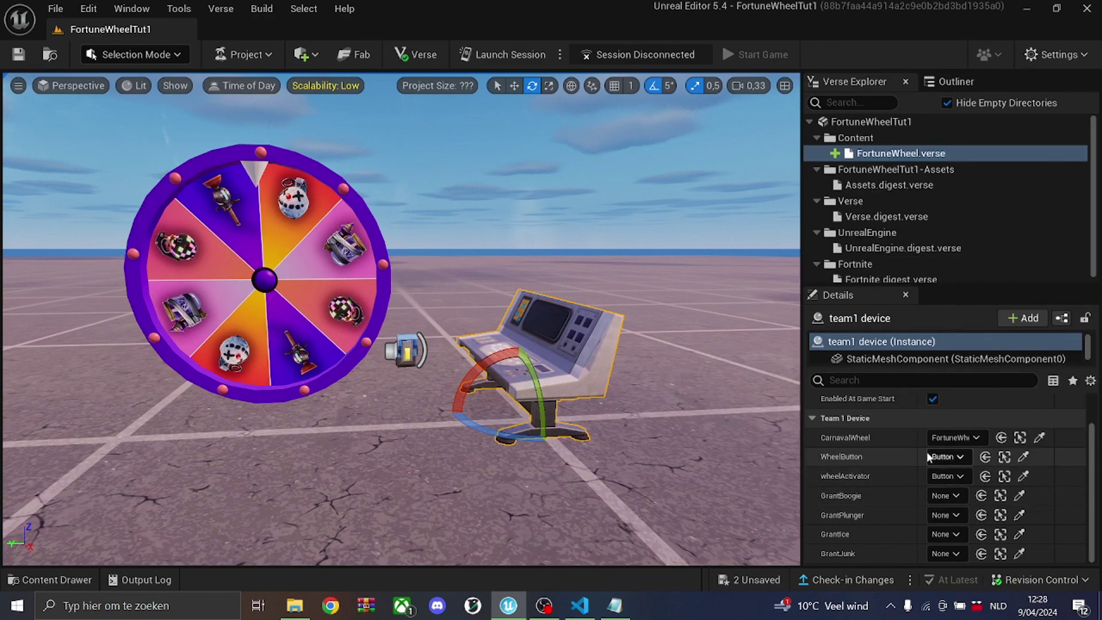
Launch a play session, saving the Button and team1 device changes first.
scroll(705, 243, "down", 5)
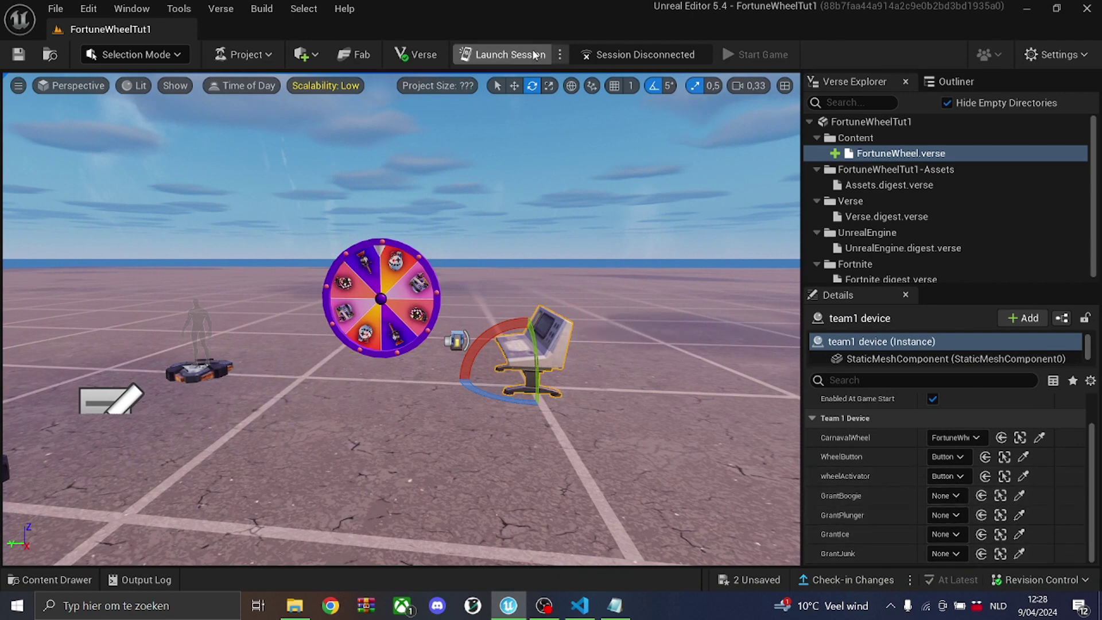
left_click(503, 57)
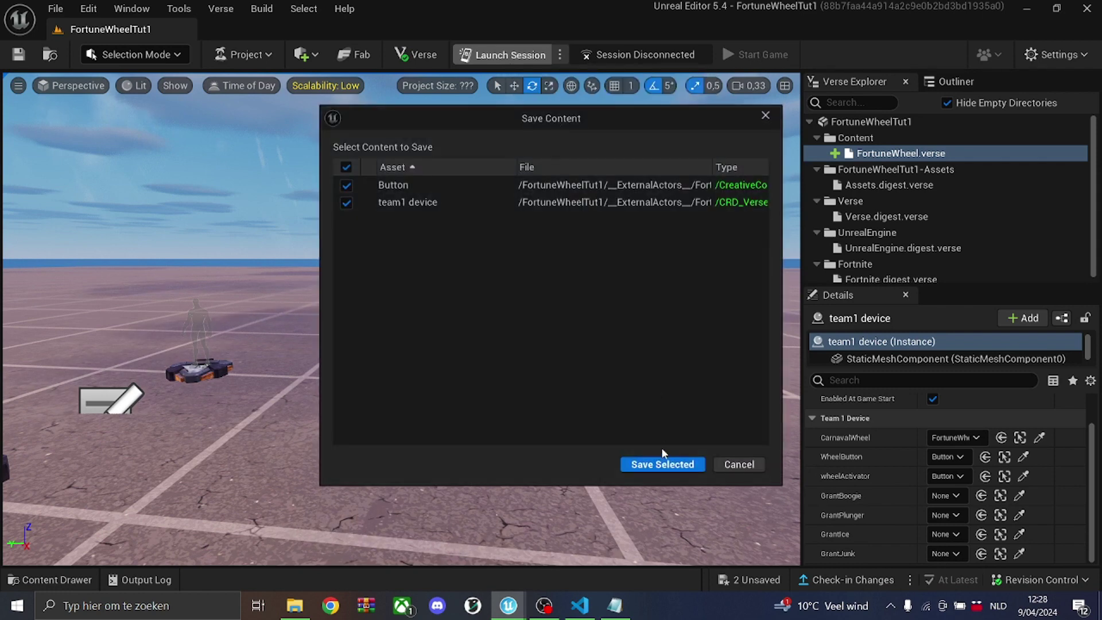
left_click(660, 463)
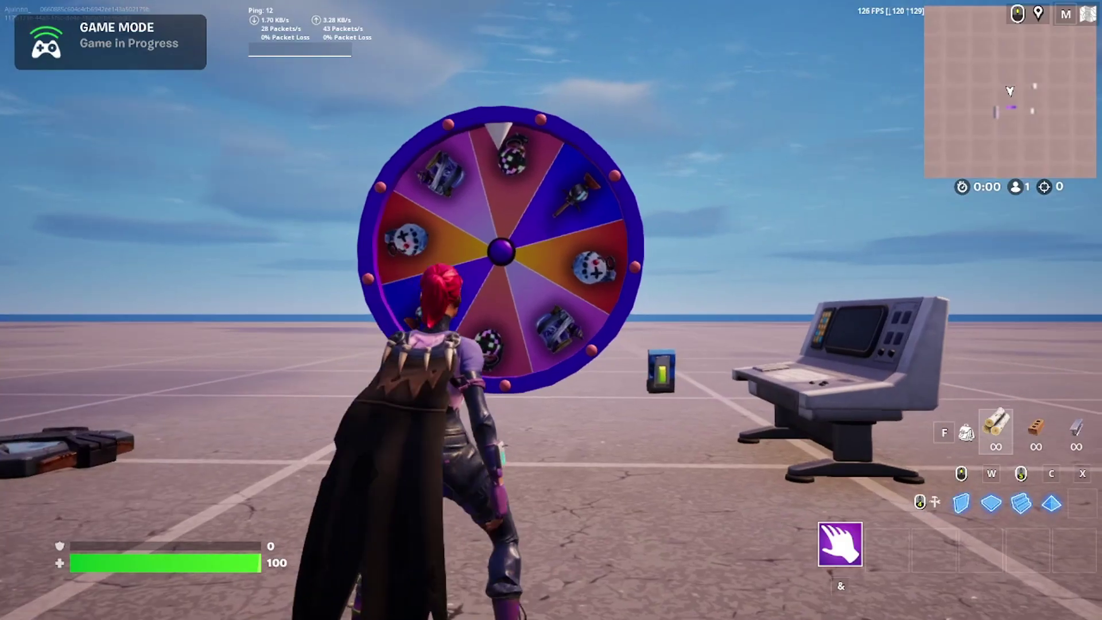
Move the character around in front of the wheel in the running game and examine how it spins and stops.
key("w")
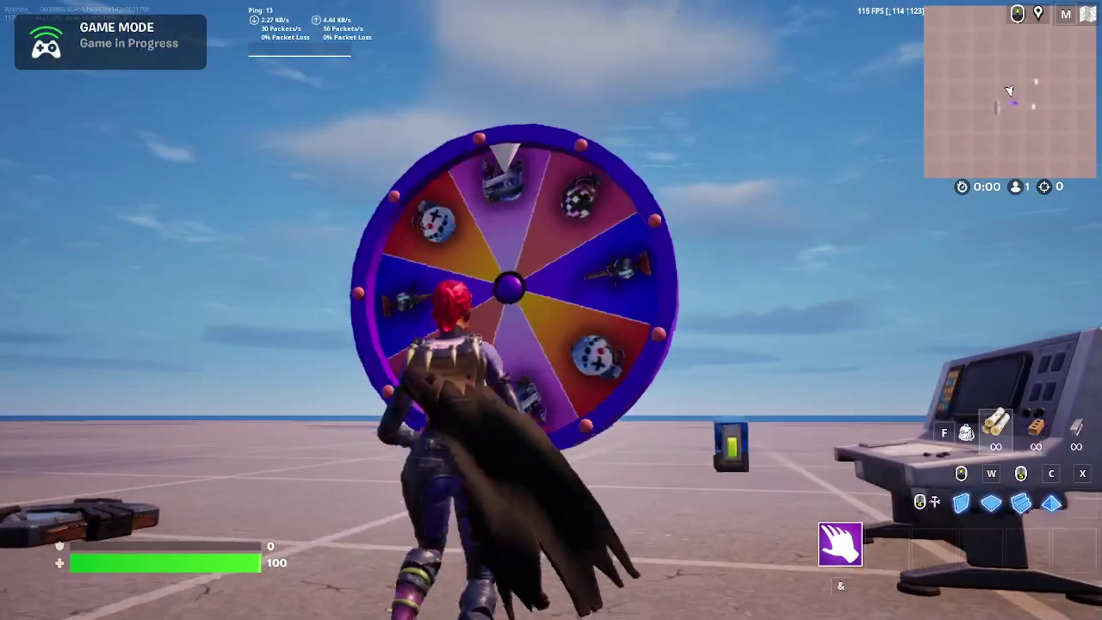
key("d")
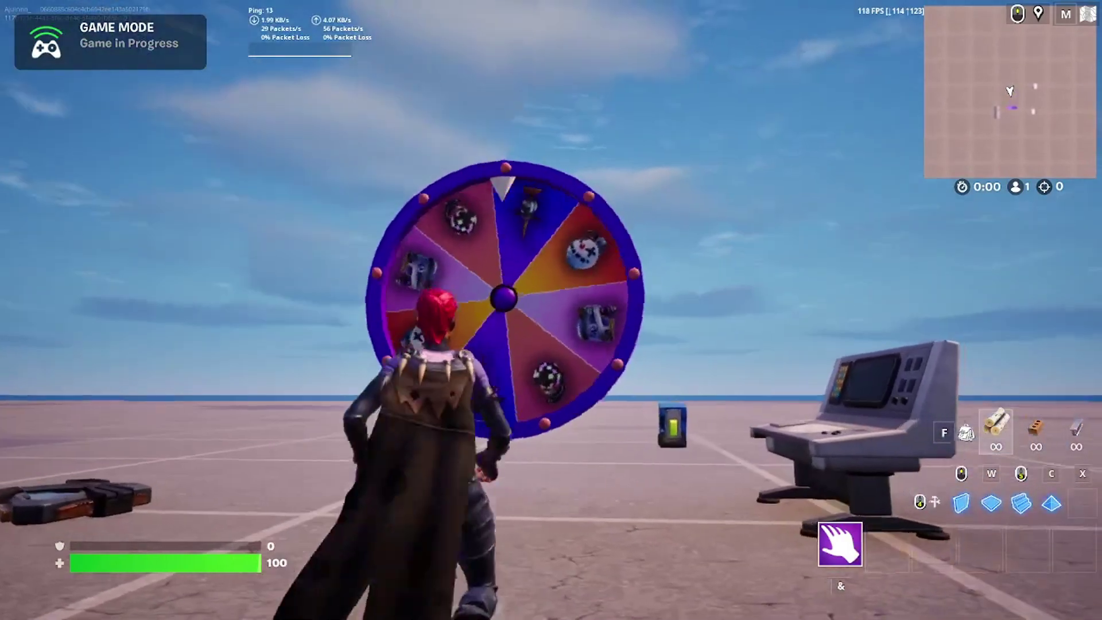
key("d")
key("w")
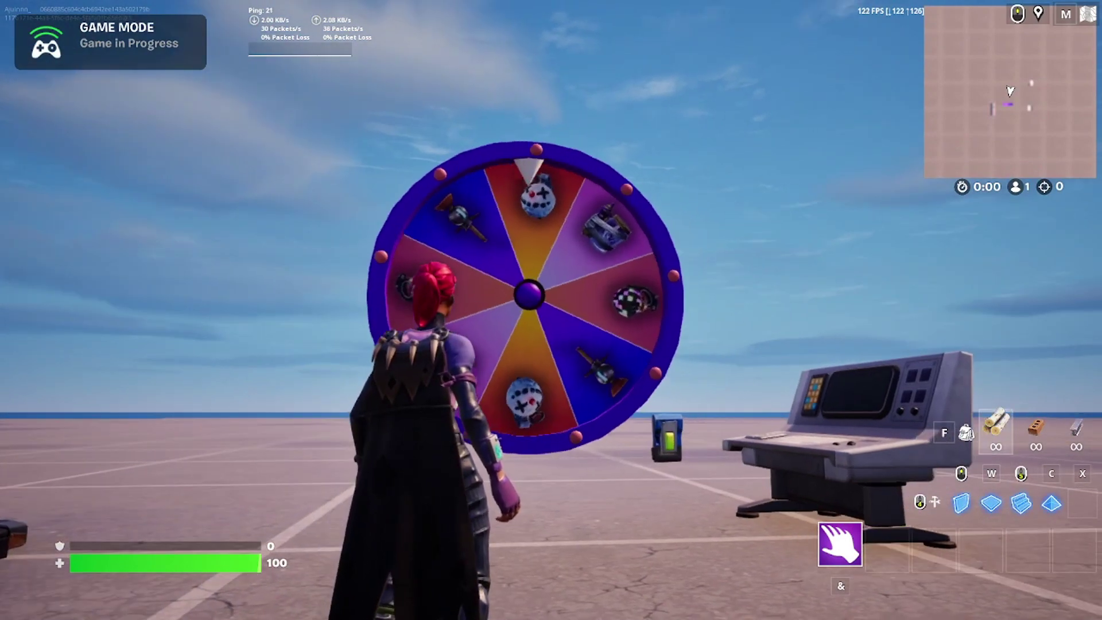
key("z")
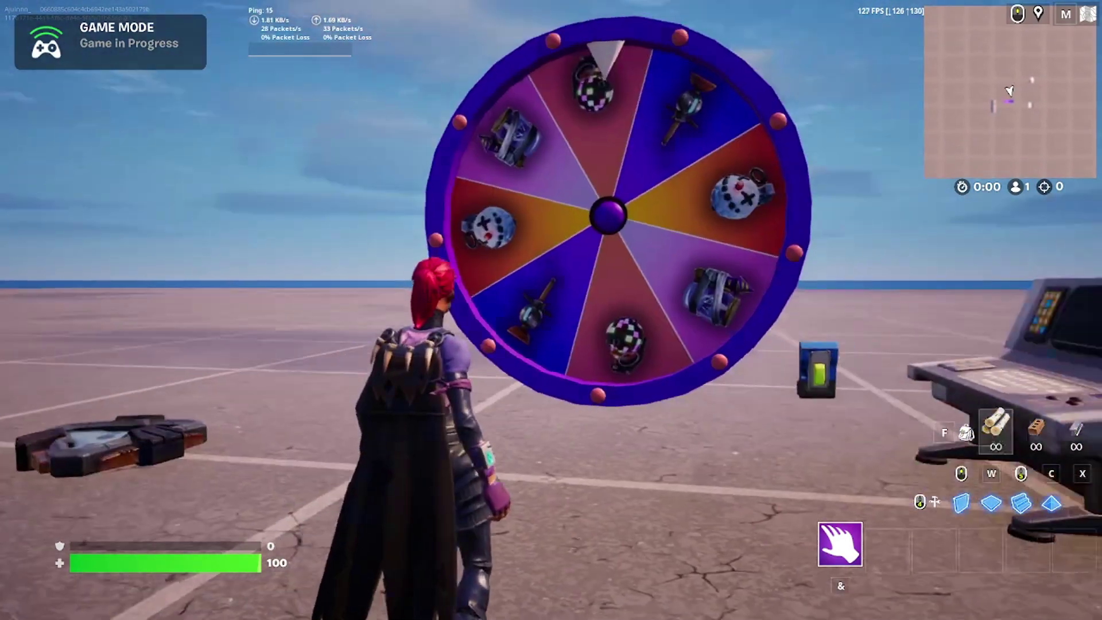
Return the session to edit mode, fly near the wheel, and add the Item Granter device to the first quick bar slot.
key("Escape")
key("Escape")
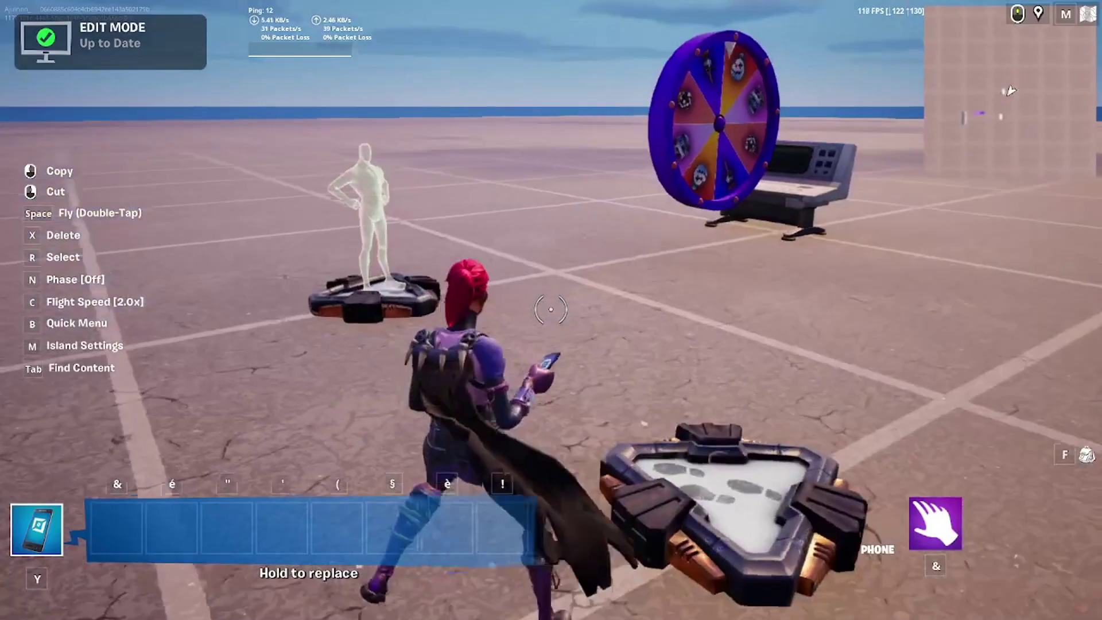
key("space")
key("space")
key("z")
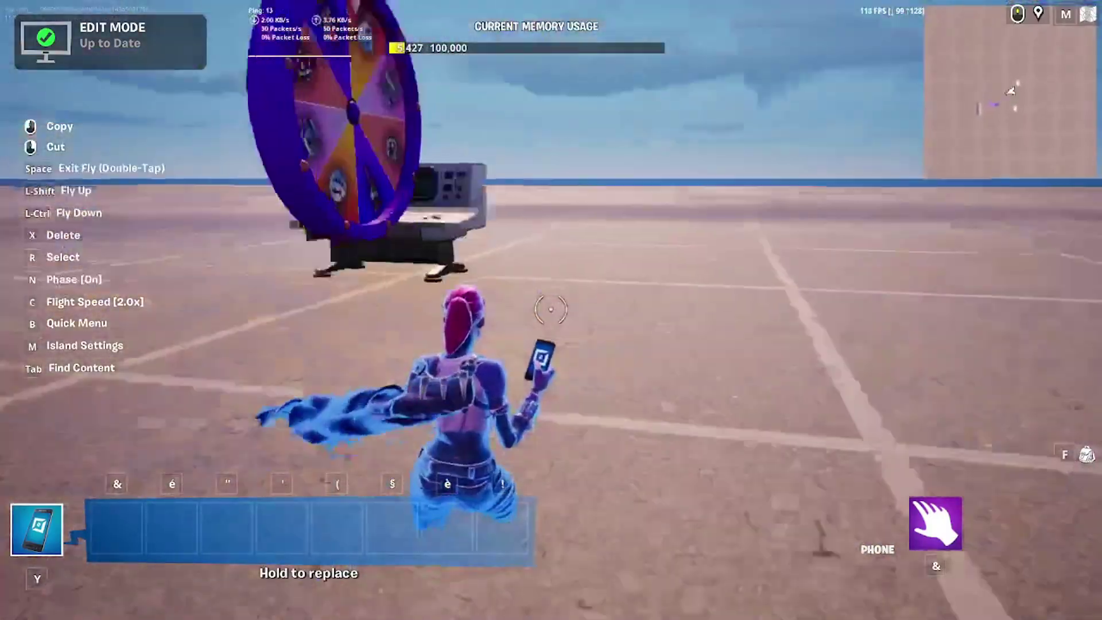
key("Tab")
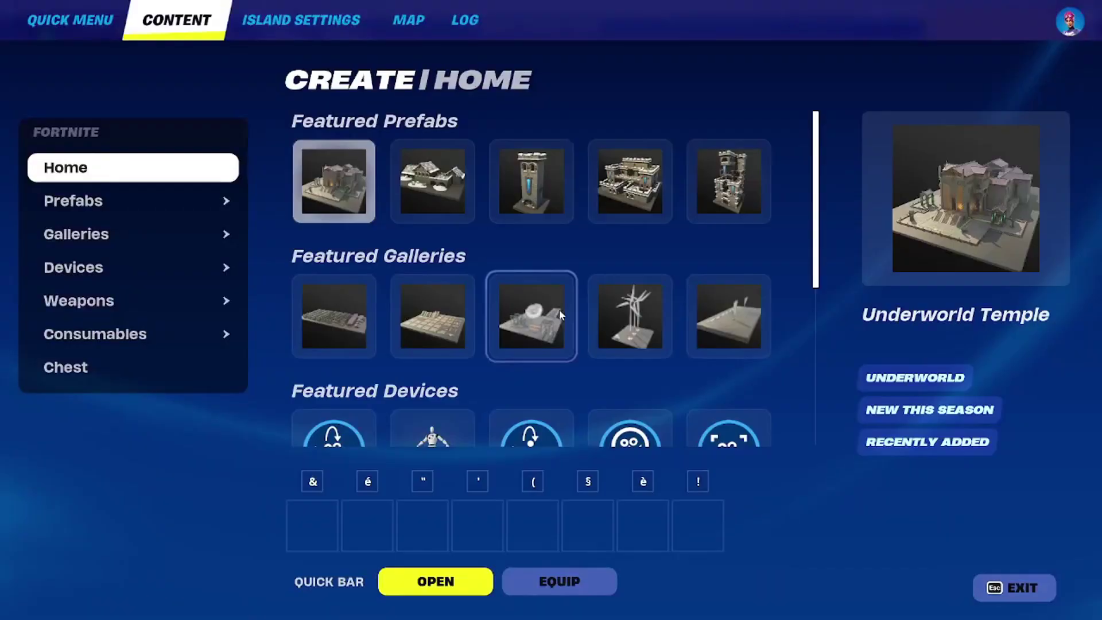
left_click(115, 268)
left_click(128, 80)
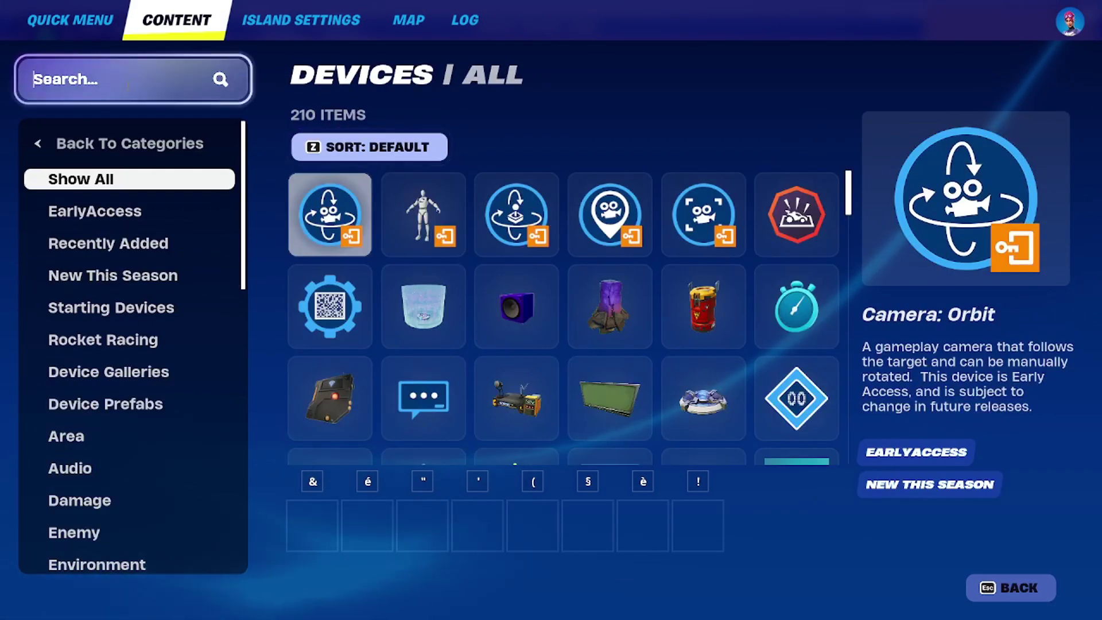
type("ite")
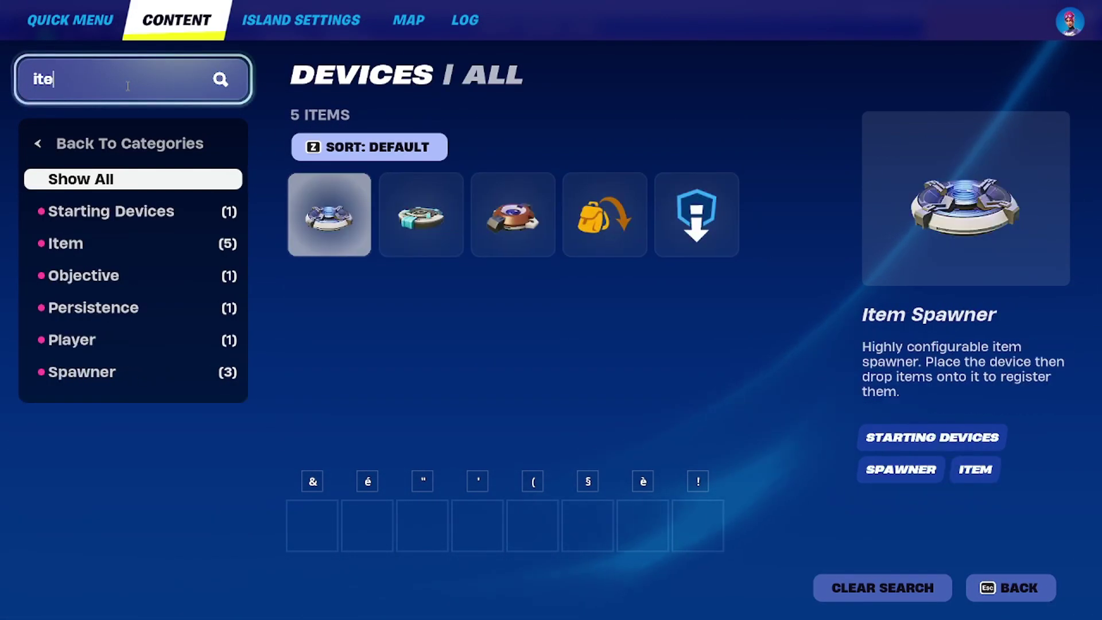
left_click_drag(551, 192, 324, 540)
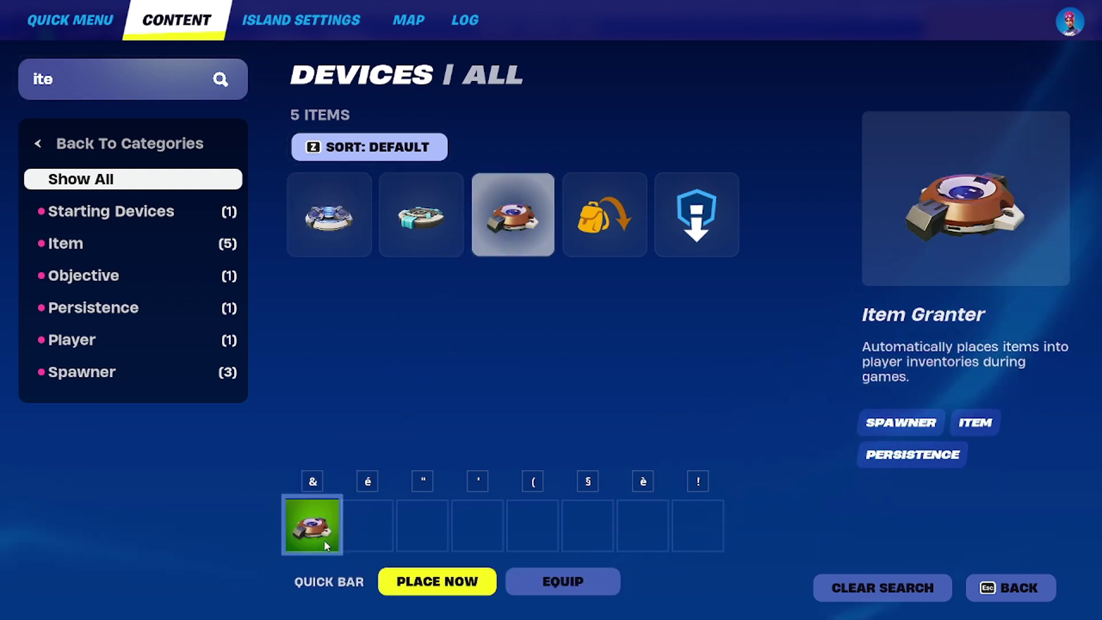
key("Escape")
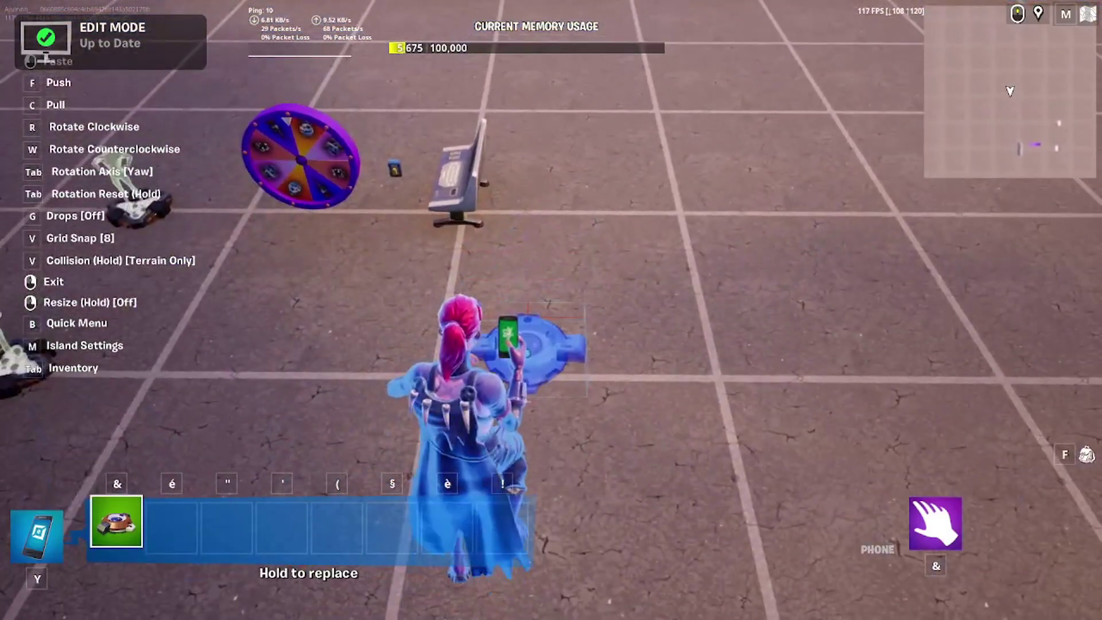
Place four Item Granter devices in a row on the ground near the console and put the placement tool away.
left_click(551, 310)
left_click(551, 310)
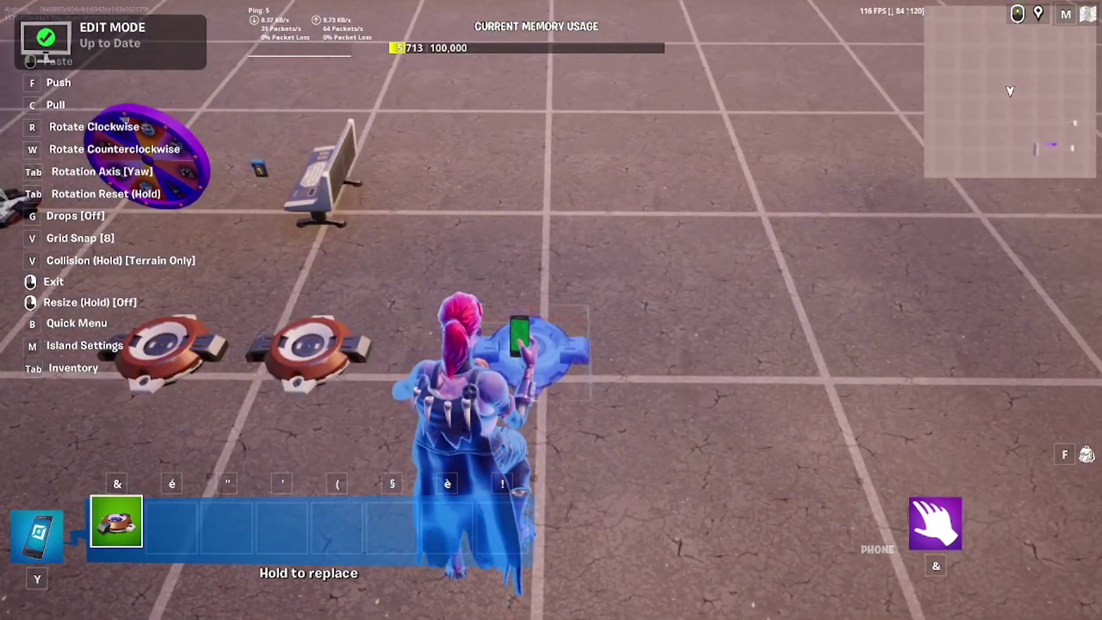
left_click(551, 310)
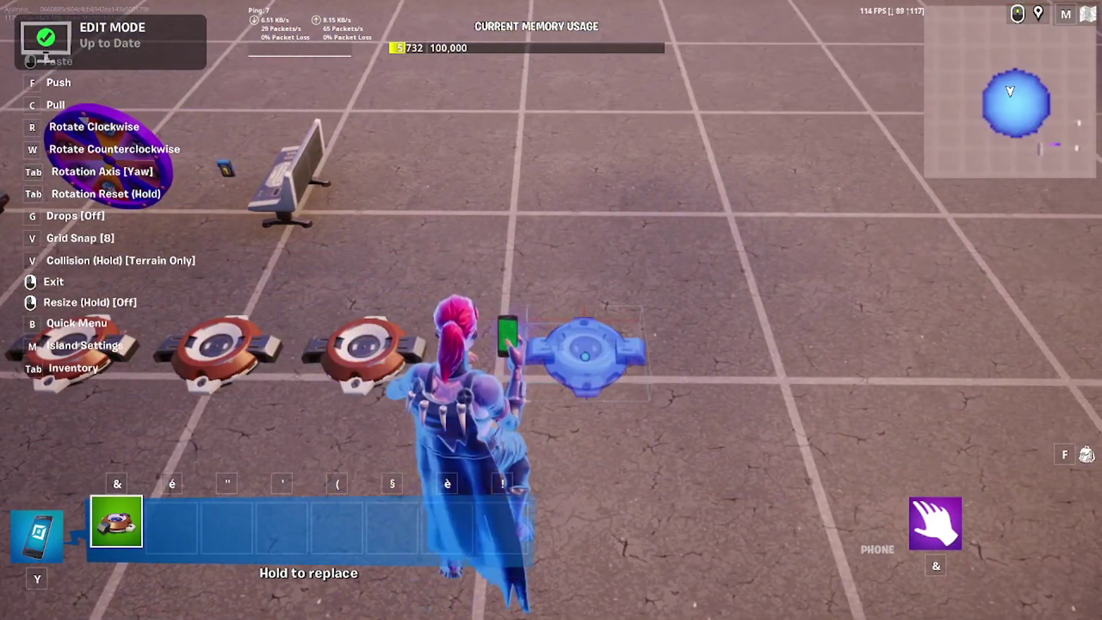
key("y")
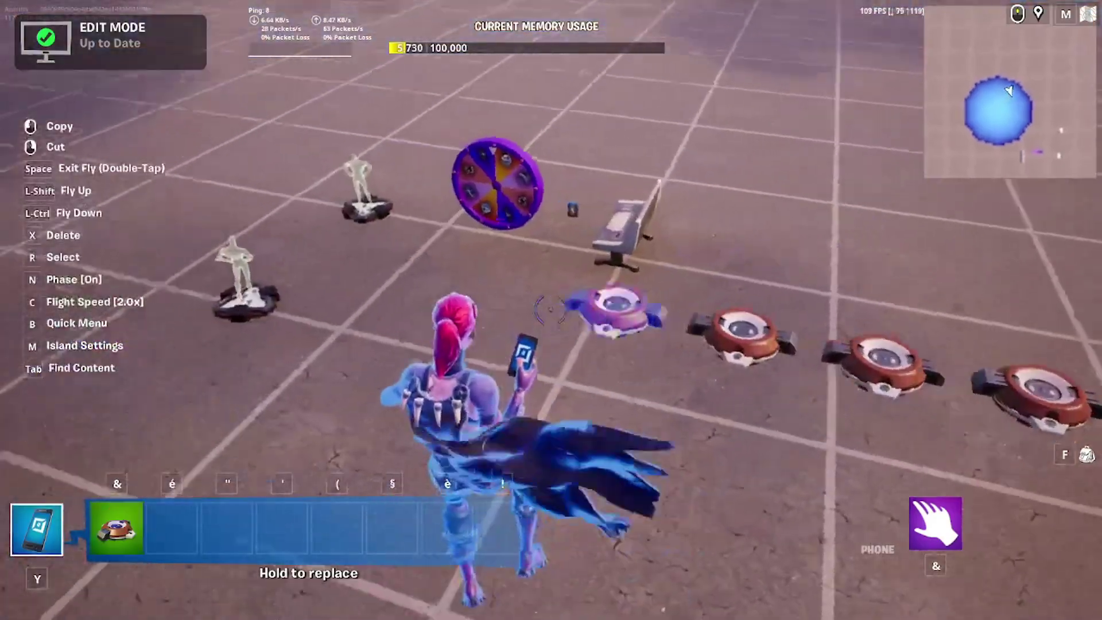
Rename the first Item Granter as "Item Granter ICe".
key("e")
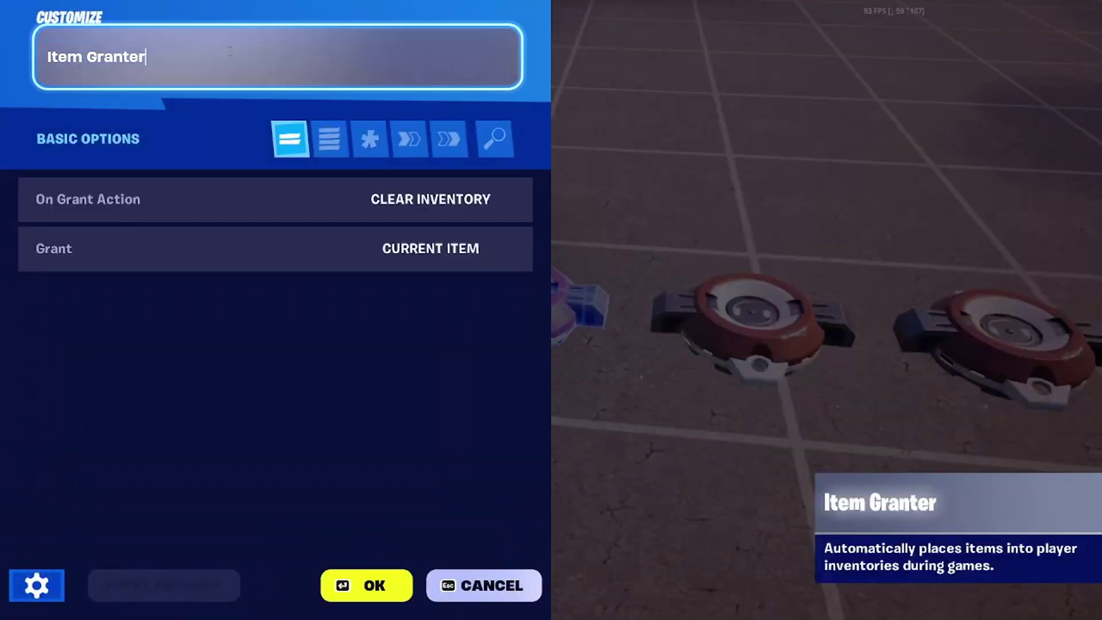
type("ICe")
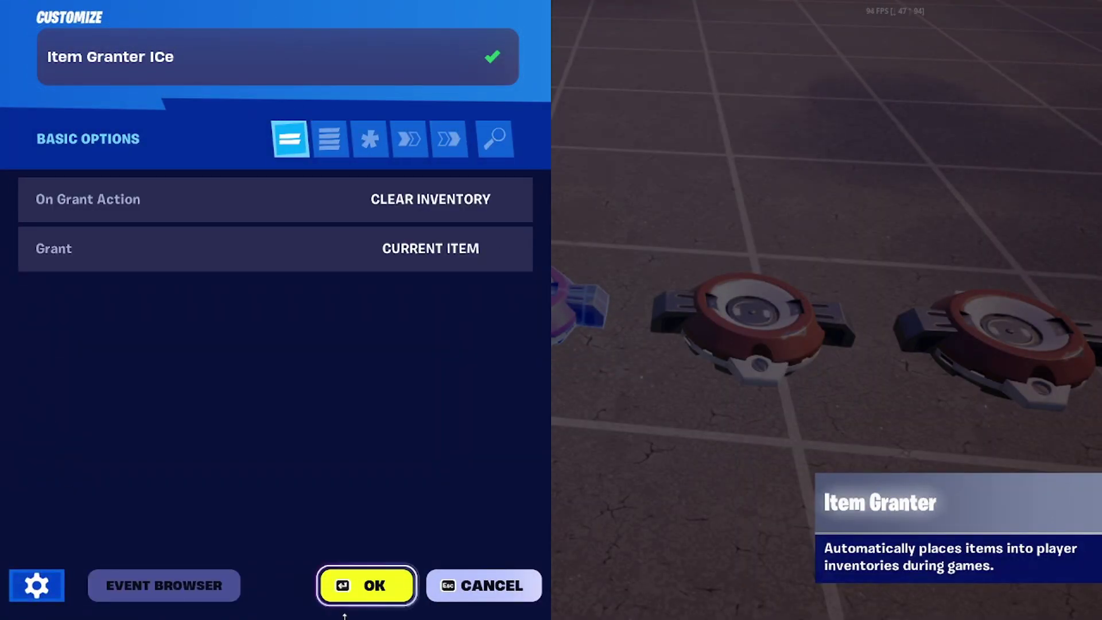
left_click(367, 586)
Rename the second Item Granter in the row as "Item Granter2 Boogie".
key("e")
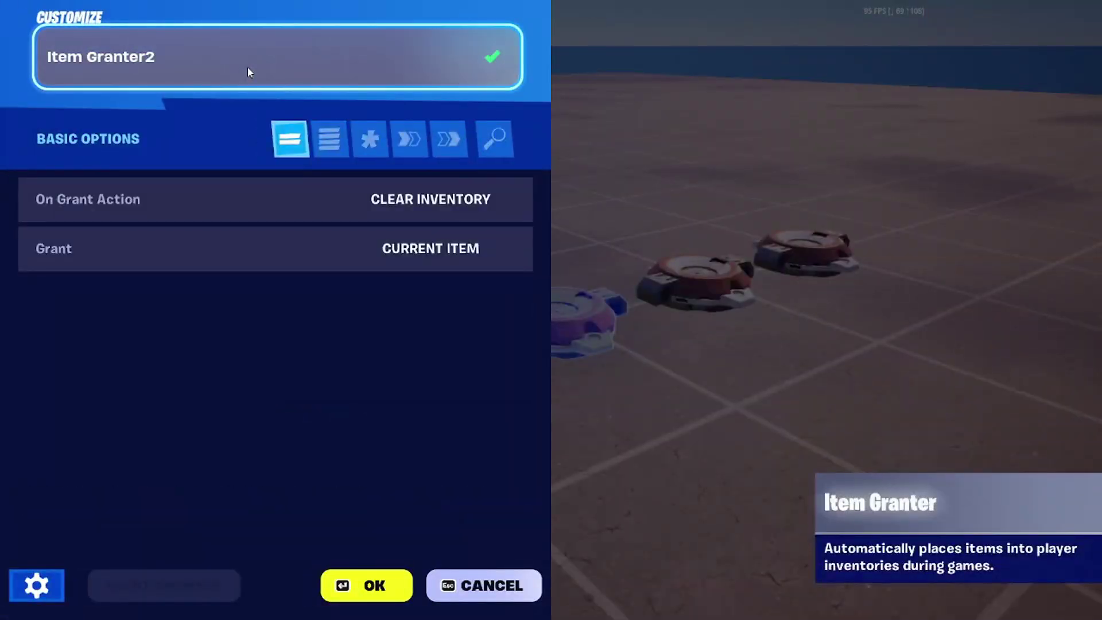
left_click(215, 61)
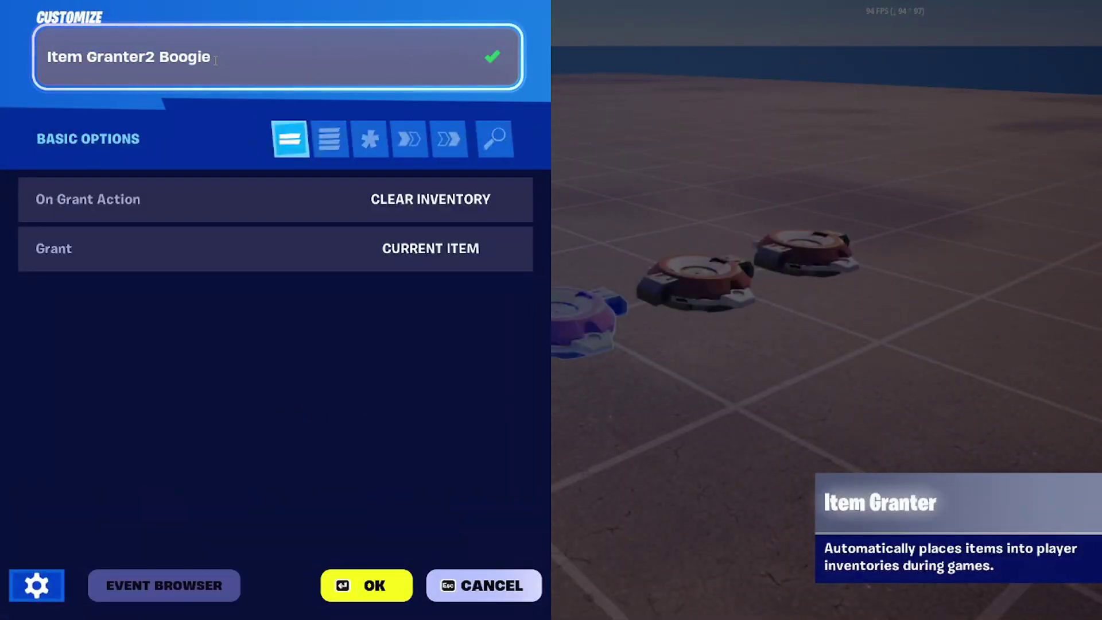
key("Return")
left_click(365, 580)
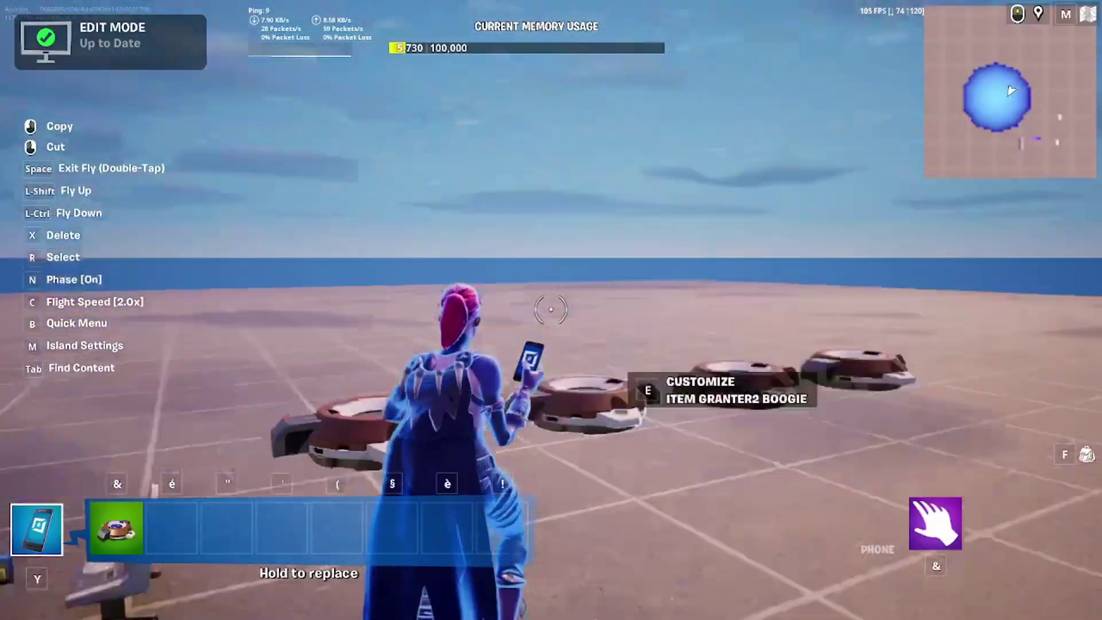
Rename the third Item Granter in the row as "Item Granter3 Plunger".
key("e")
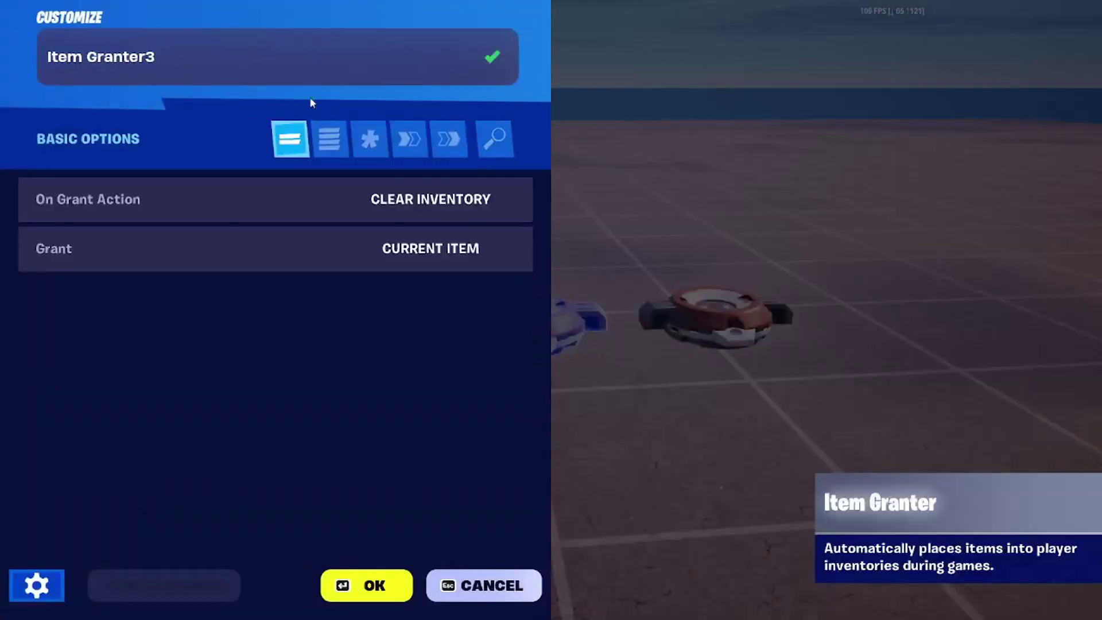
left_click(343, 72)
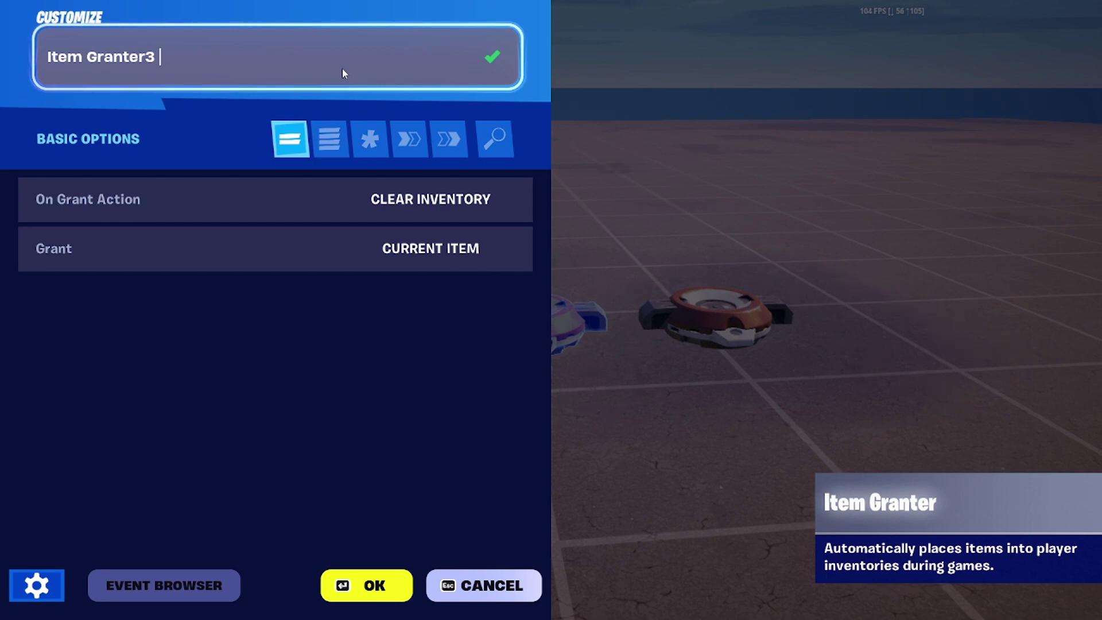
type("Gra")
key("BackSpace")
key("BackSpace")
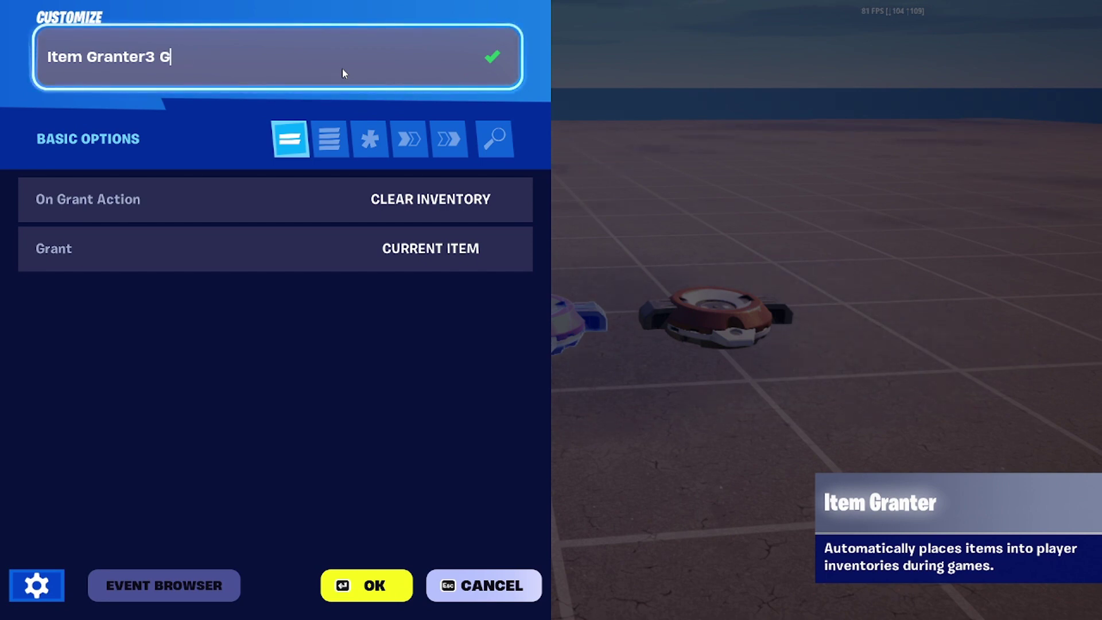
key("BackSpace")
type("Plunger")
key("Return")
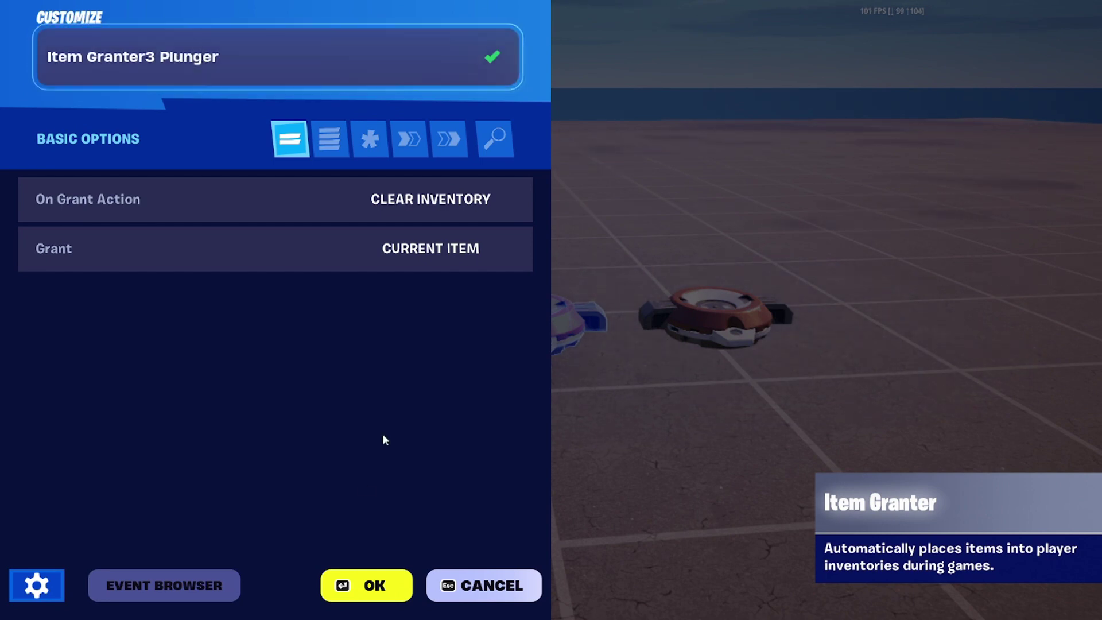
left_click(372, 585)
Rename the fourth Item Granter in the row as "Item Granter4 Junk".
key("e")
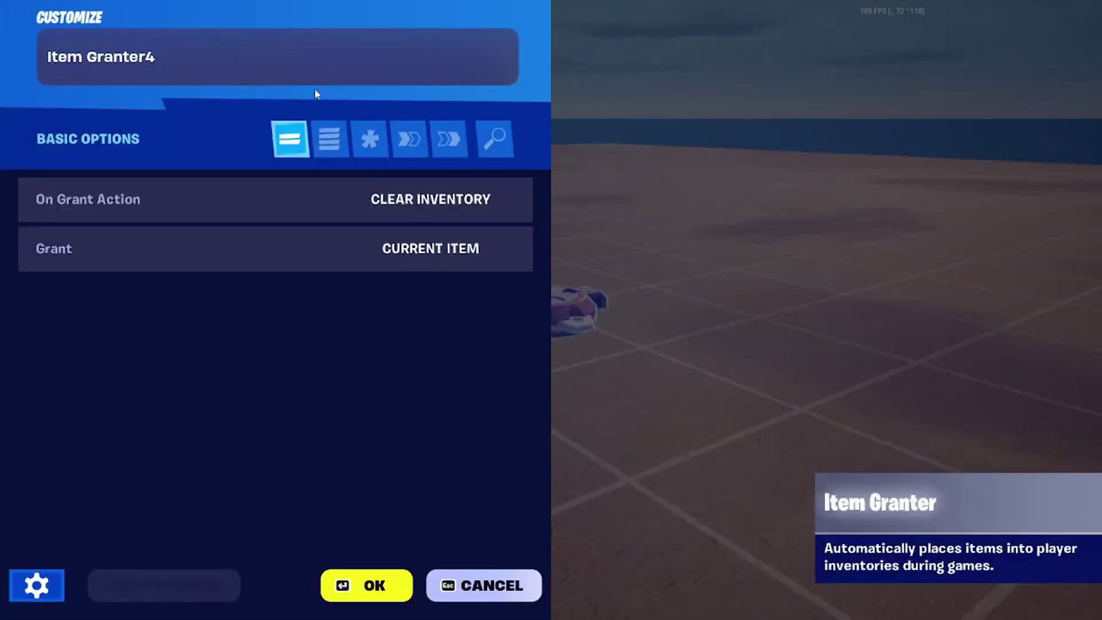
left_click(332, 81)
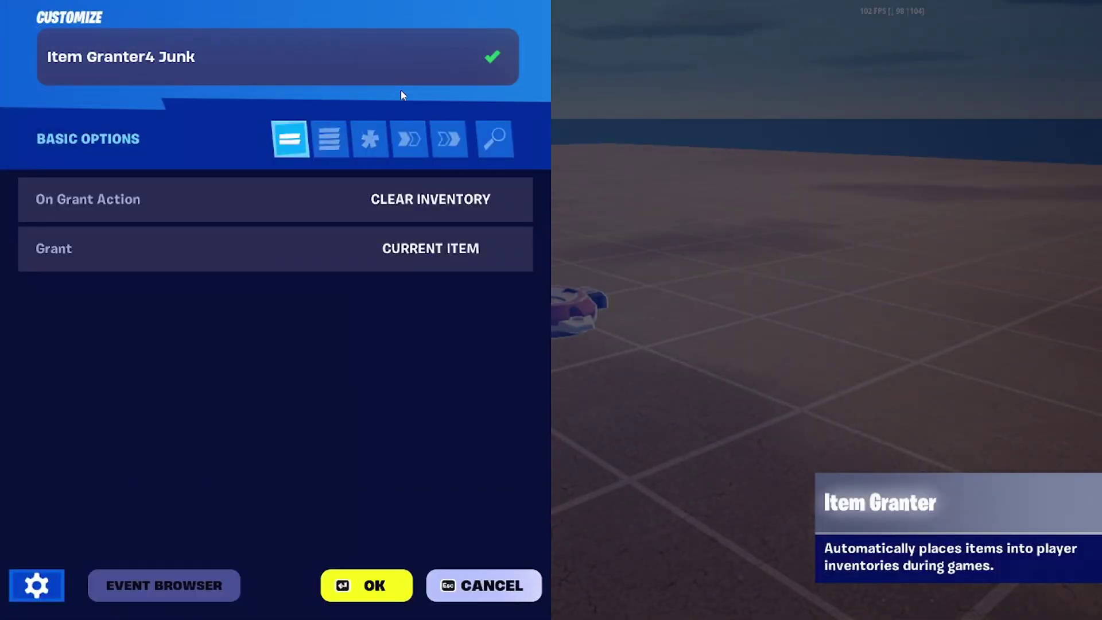
left_click(371, 585)
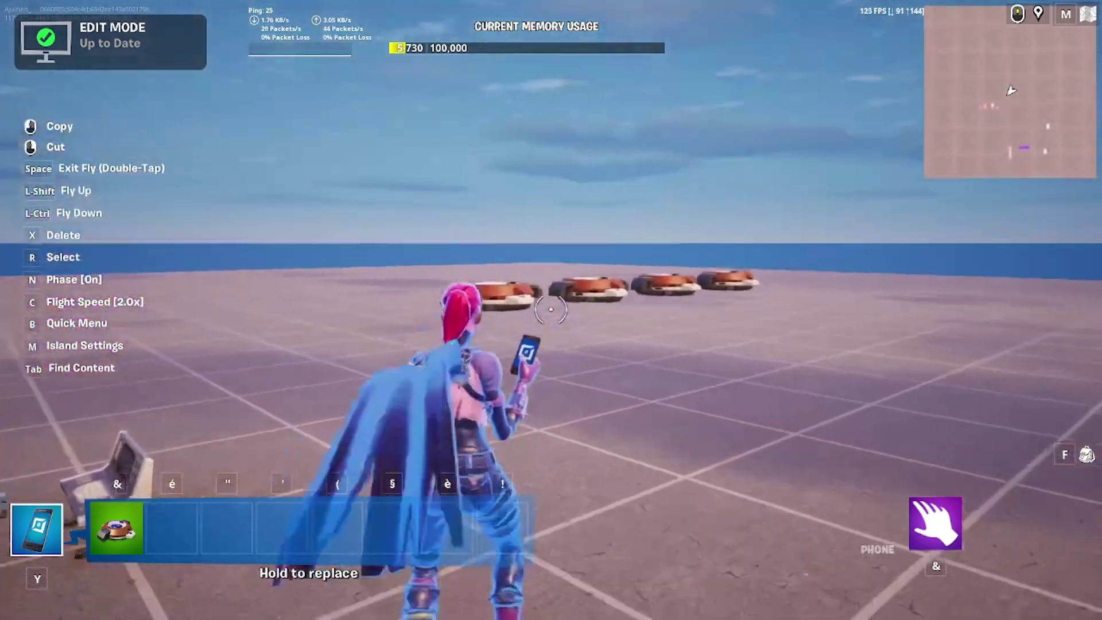
Register prizes by dropping the Chiller Grenade at the first Item Granter and the Clinger at the second.
key("z")
key("i")
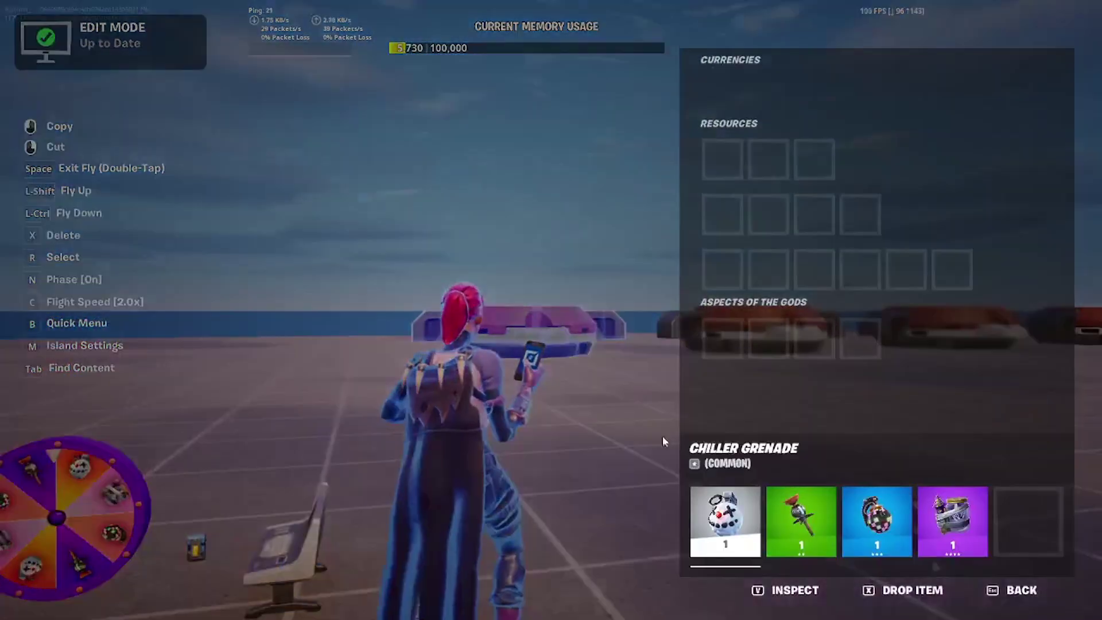
key("x")
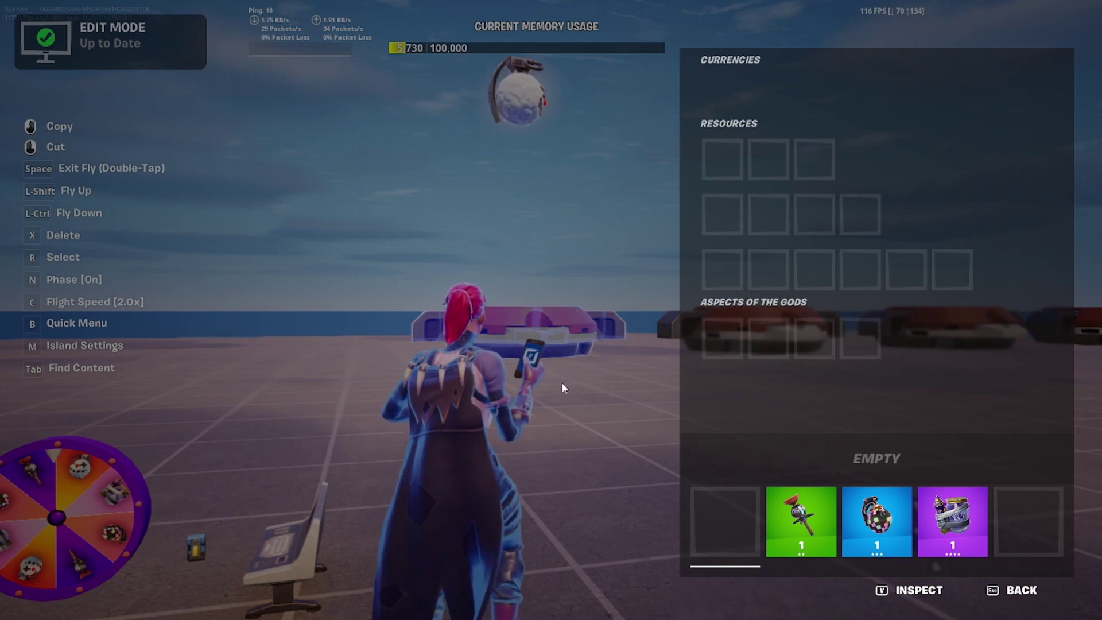
key("Escape")
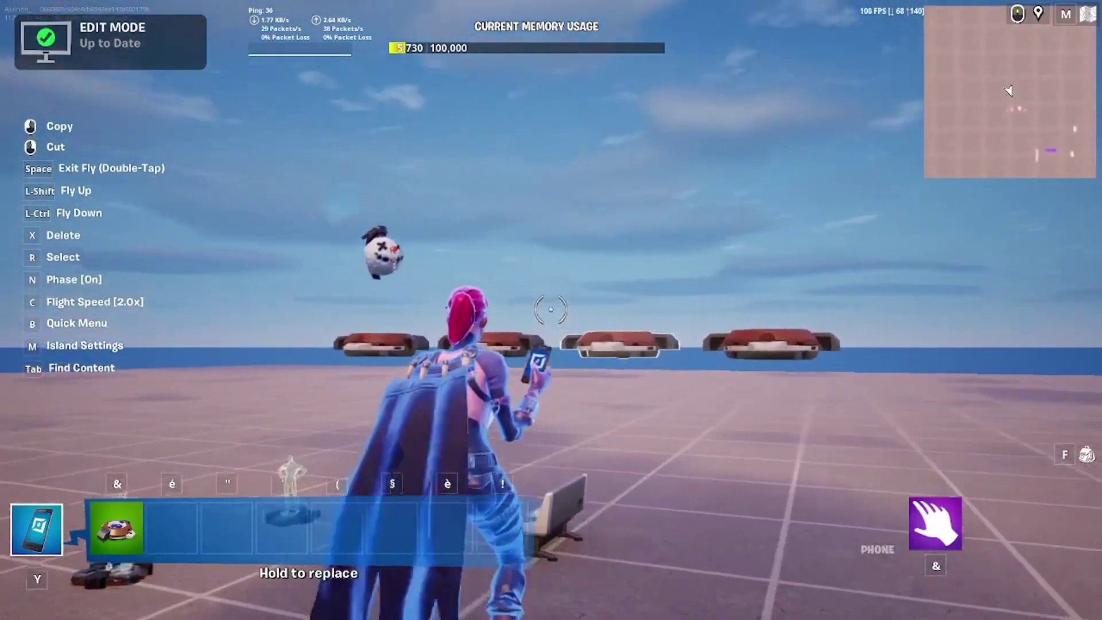
key("i")
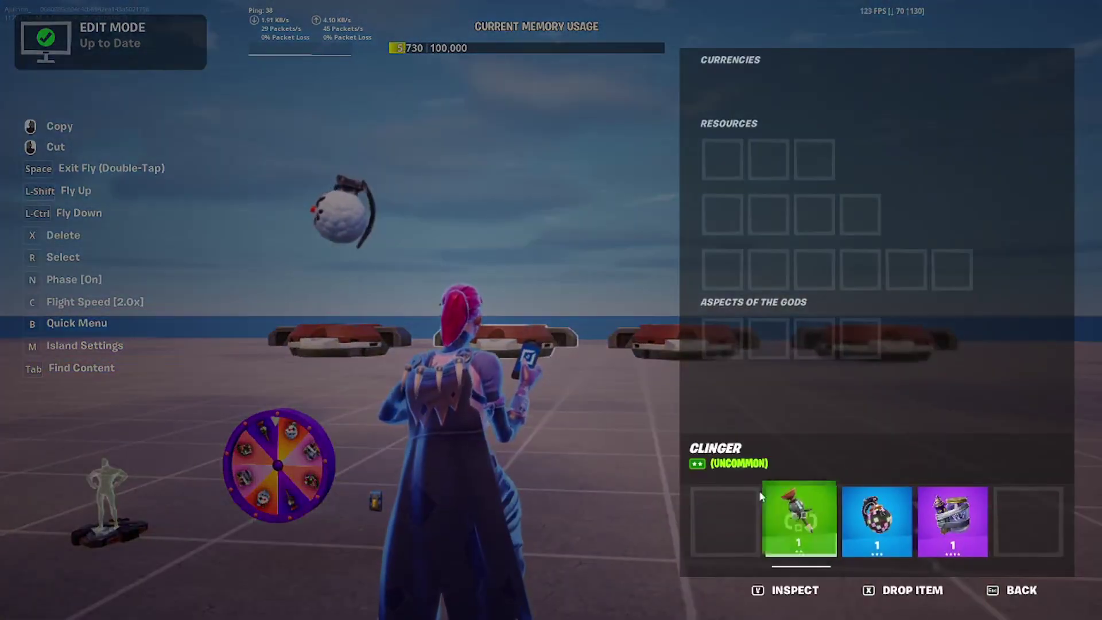
key("x")
key("Escape")
Rename the fourth Item Granter as "Item Granter4 Boogie" and the third as "Item Granter3 Junk".
type("em Granter4 Junk")
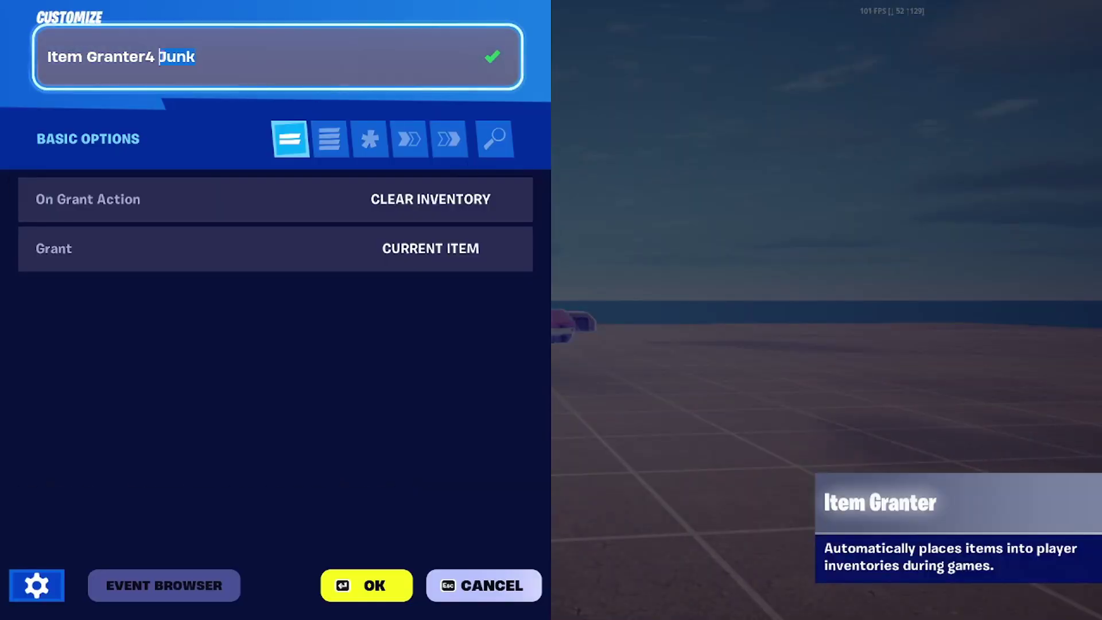
type("Boogie")
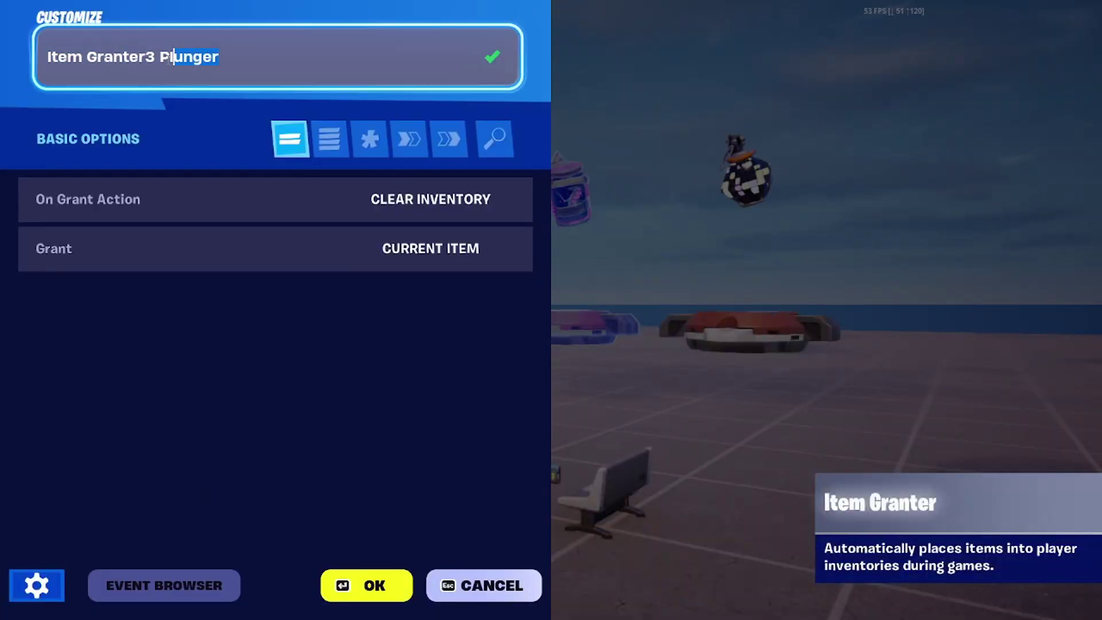
type("Junk")
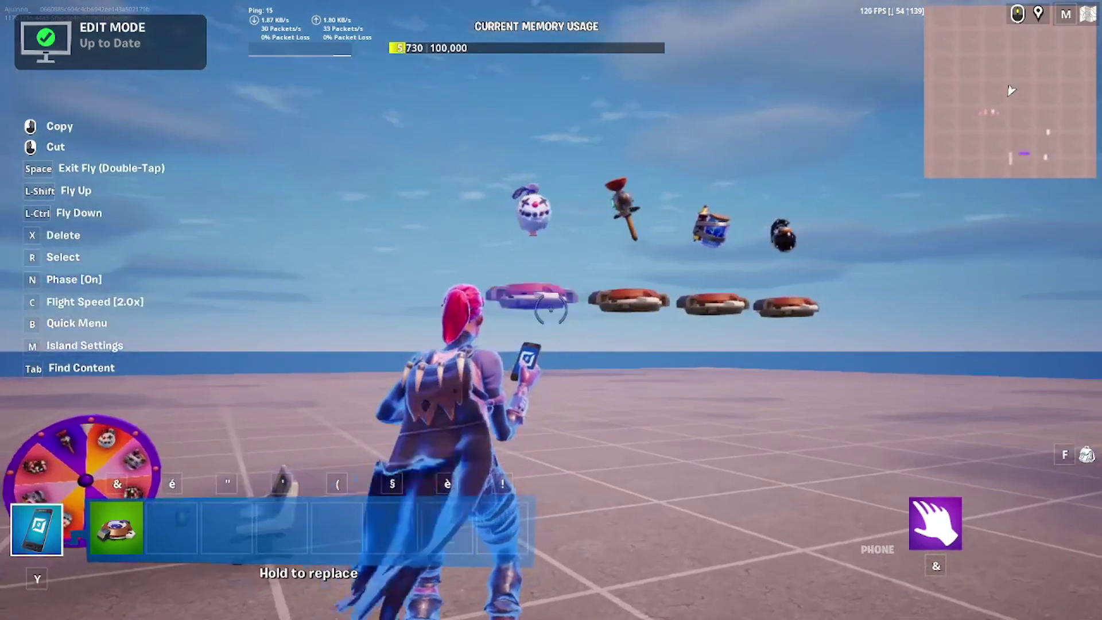
In Unreal Editor, assign the matching Item Granters to team1 device's GrantBoogie, GrantPlunger, GrantIce and GrantJunk, and save the changed content.
key("super")
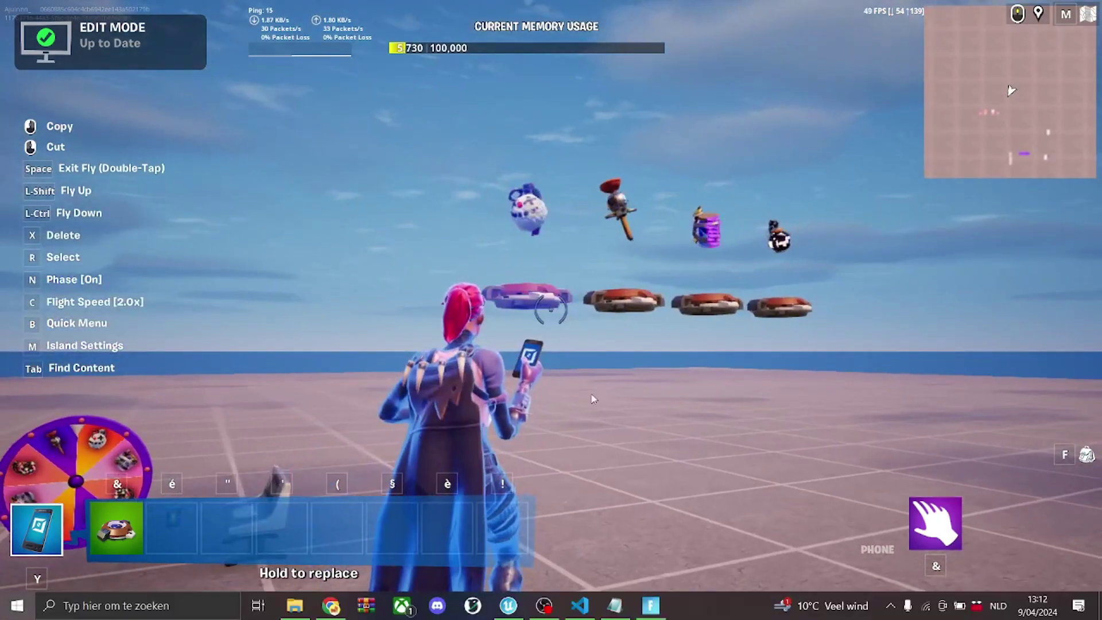
left_click(506, 606)
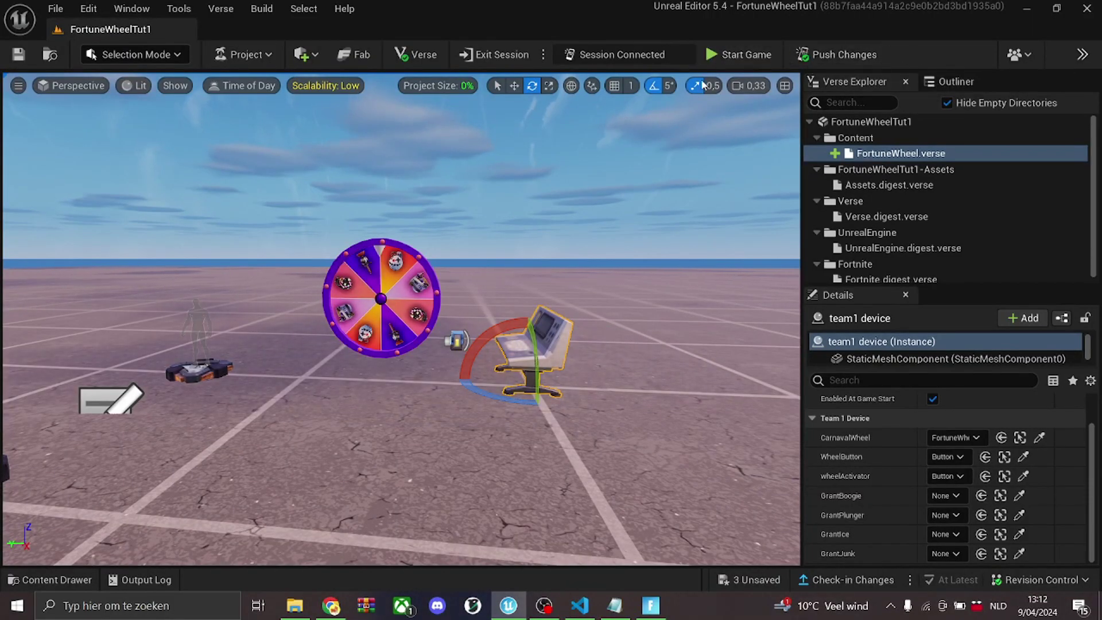
mouse_move(604, 254)
right_mouse_down()
mouse_move(517, 252)
mouse_move(620, 241)
right_mouse_up()
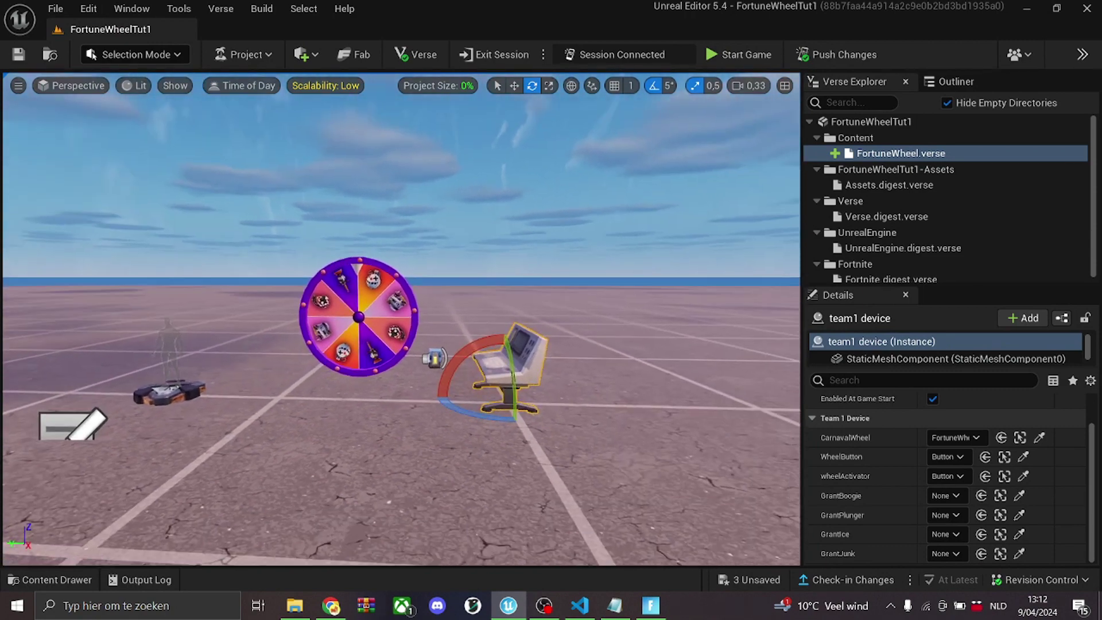
left_click(947, 495)
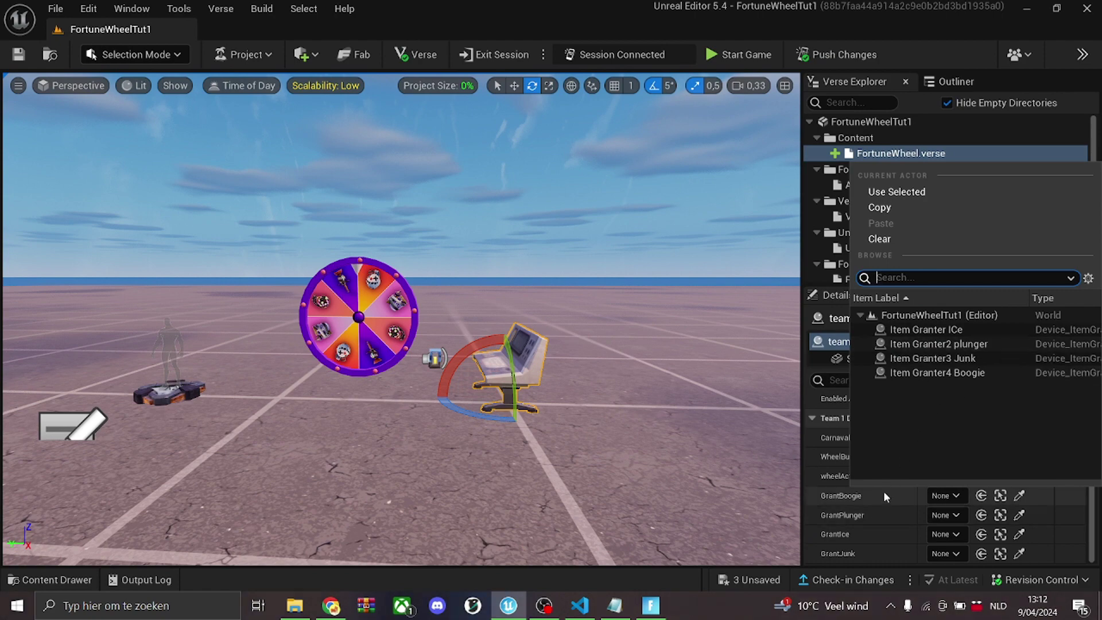
left_click(942, 373)
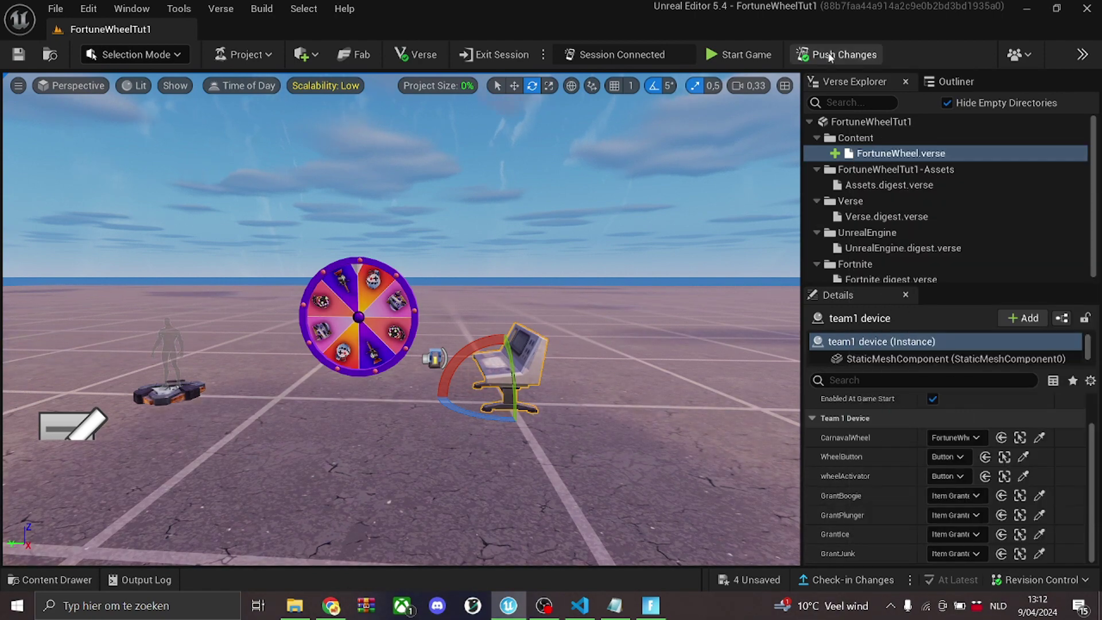
key("ctrl+s")
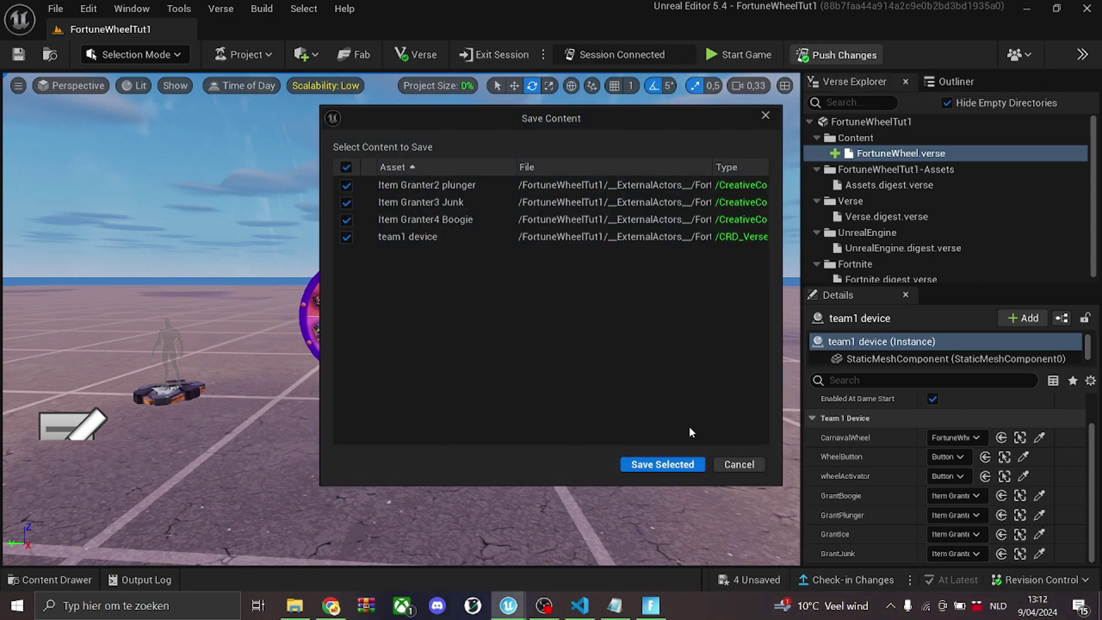
left_click(661, 464)
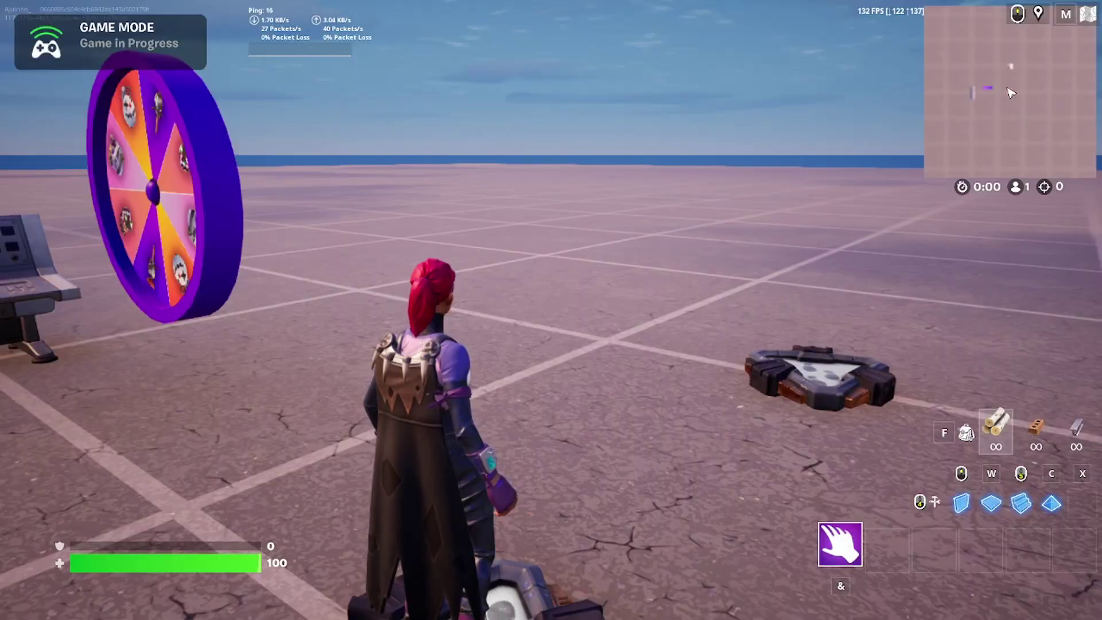
Playtest the fortune wheel by activating its button, stepping back to watch the spin, and throwing the granted Boogie Bomb.
key("w")
key("z")
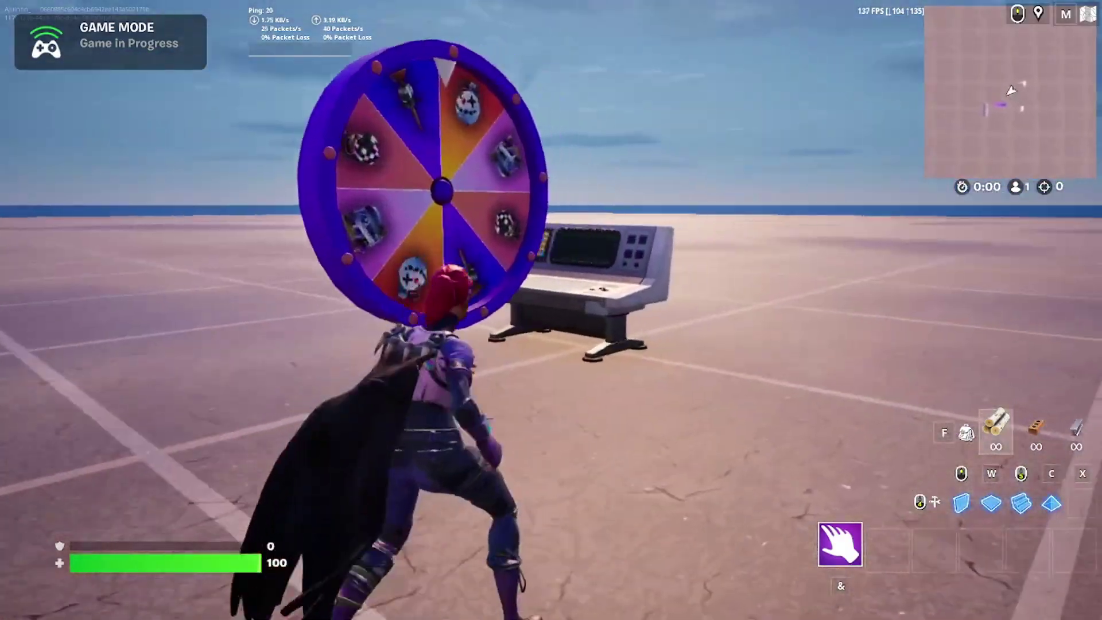
key("e")
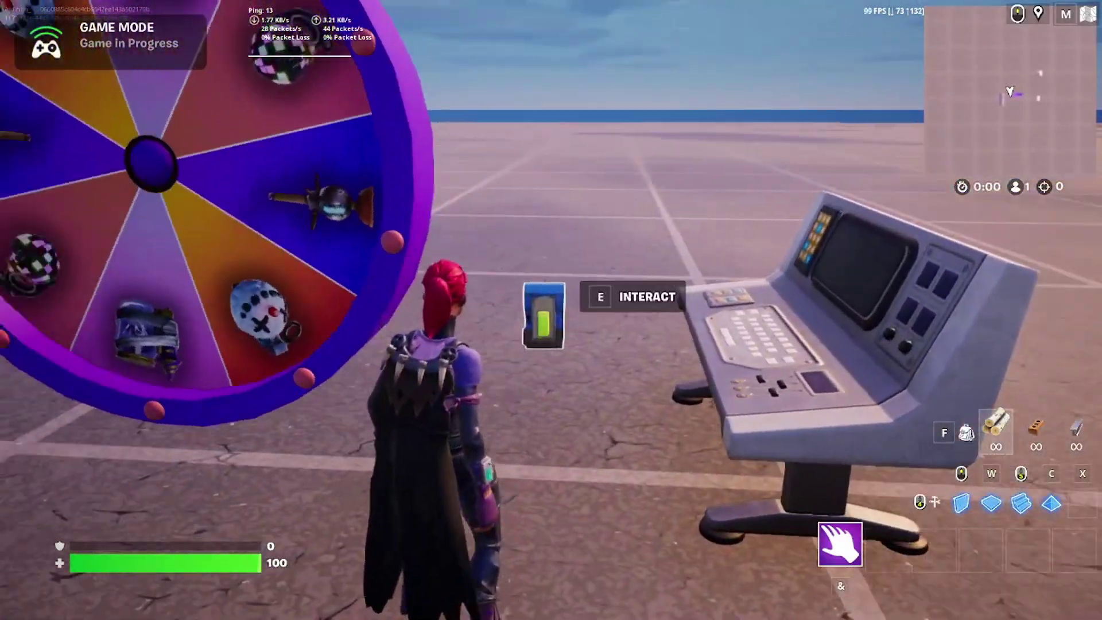
key("s")
key("q")
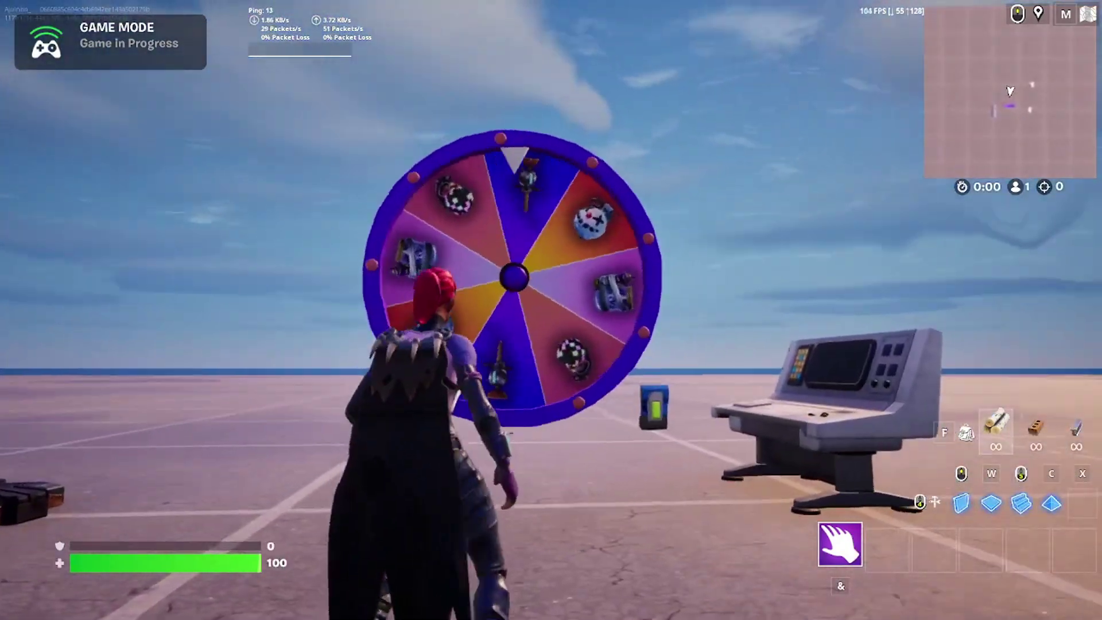
key("q")
key("z")
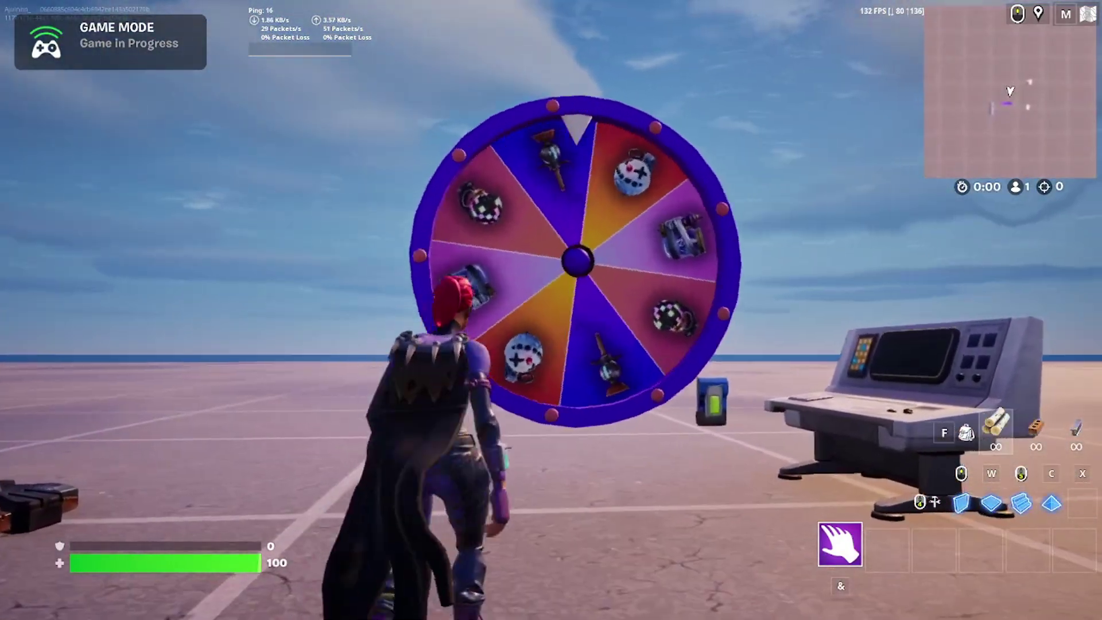
key("s")
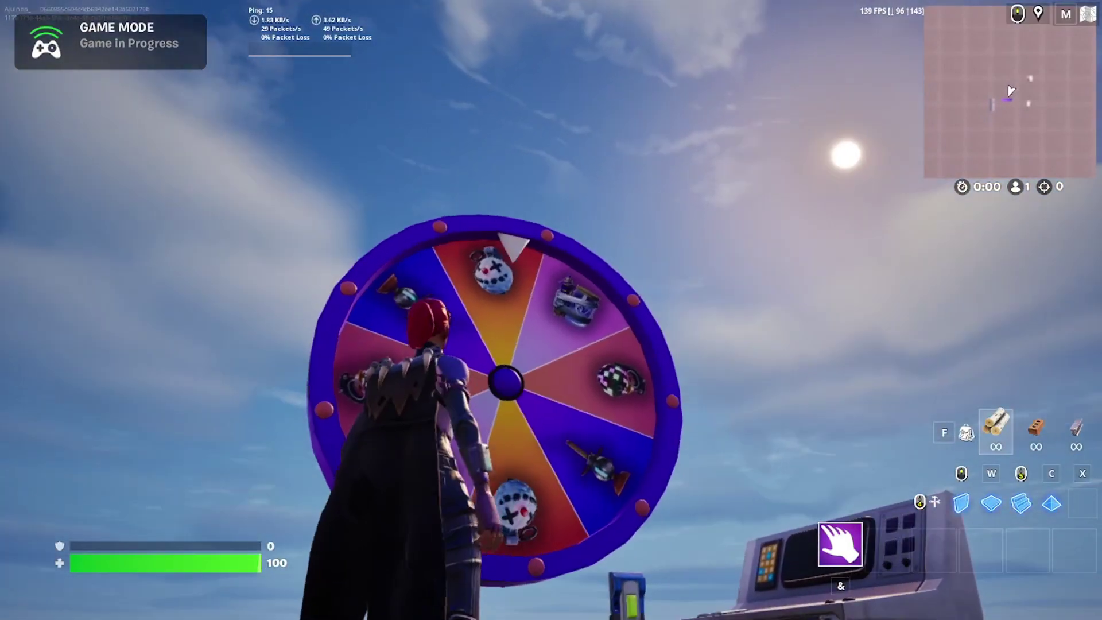
key("s")
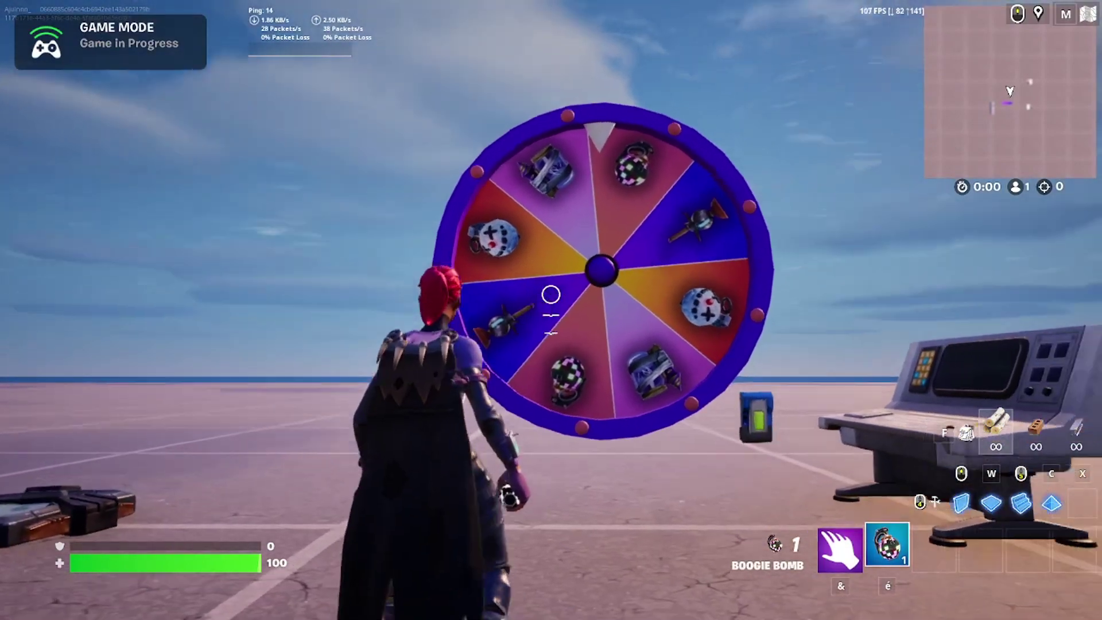
left_click(551, 294)
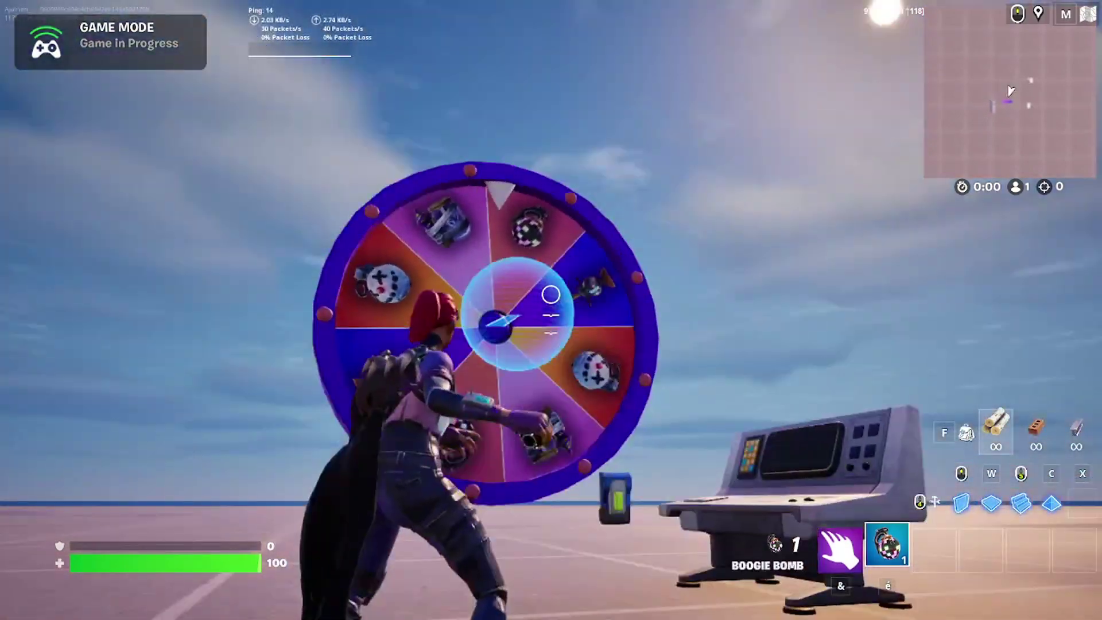